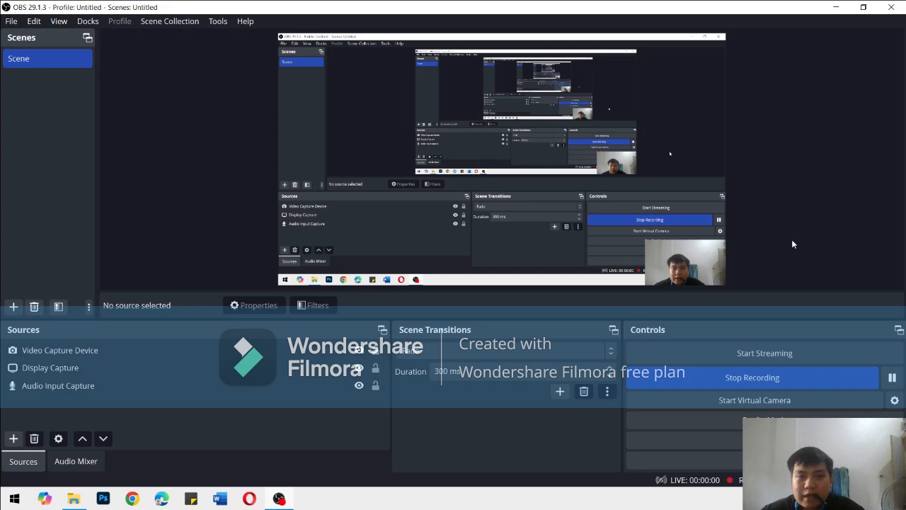
Switch to the Opera browser, search the web for "virtual box", and keep a spare tab open for another search
{"action": "left_click", "coordinate": [834, 6]}
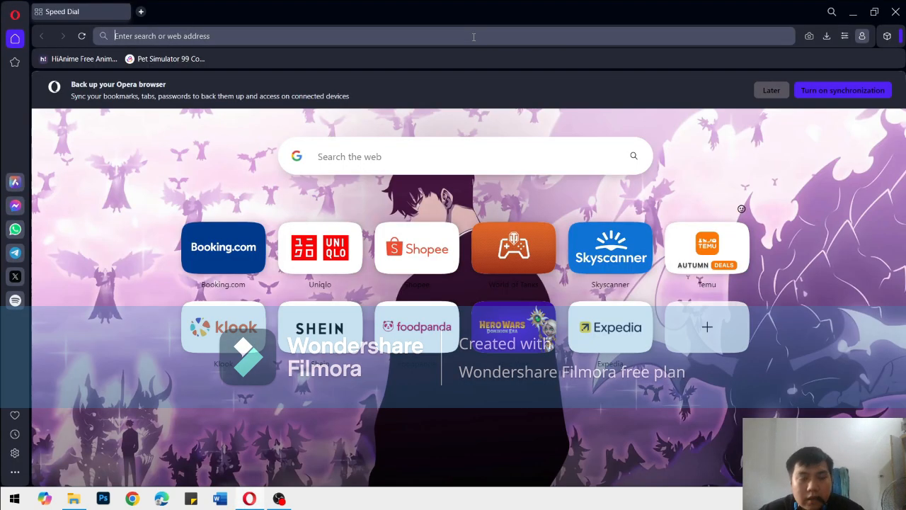
{"action": "left_click", "coordinate": [474, 36]}
{"action": "type", "text": "virtual"}
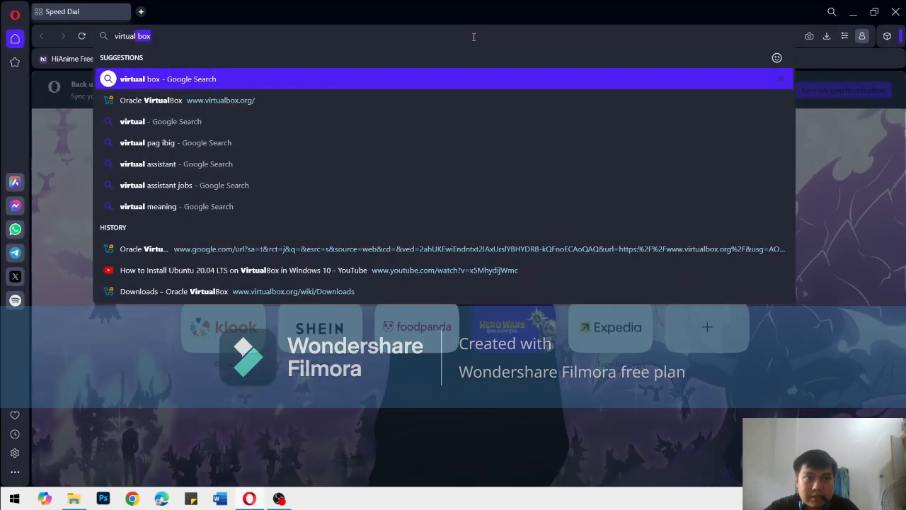
{"action": "key", "text": "Return"}
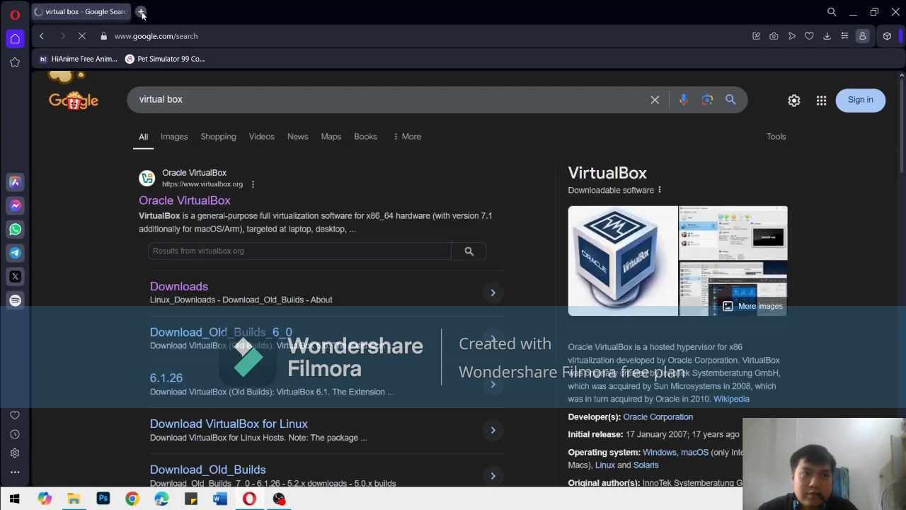
{"action": "left_click", "coordinate": [141, 12]}
{"action": "left_click", "coordinate": [106, 12]}
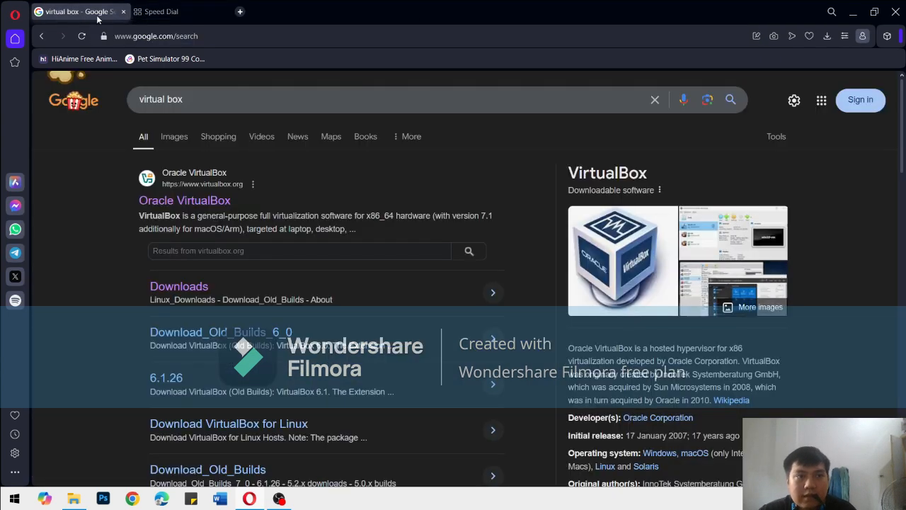
Open the Oracle VirtualBox site's download page and request the Windows hosts package, dismissing the save dialog
{"action": "left_click", "coordinate": [221, 206]}
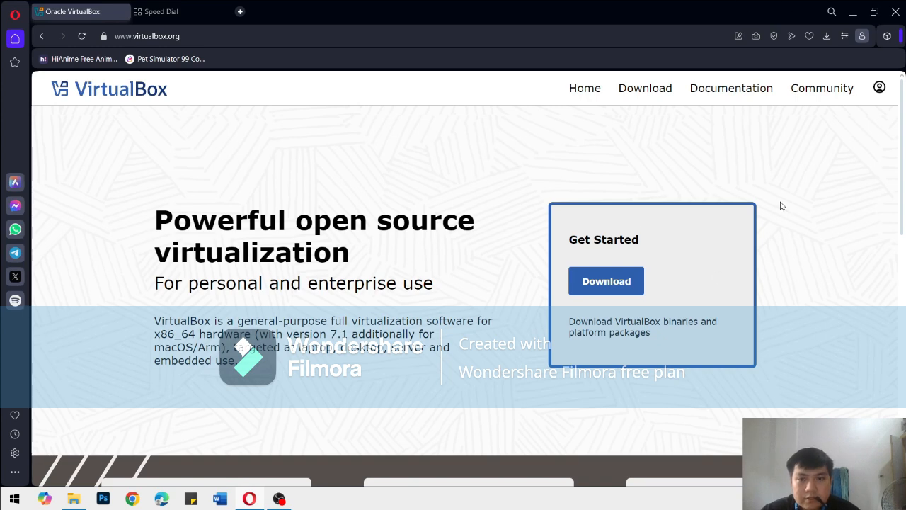
{"action": "left_click", "coordinate": [645, 88]}
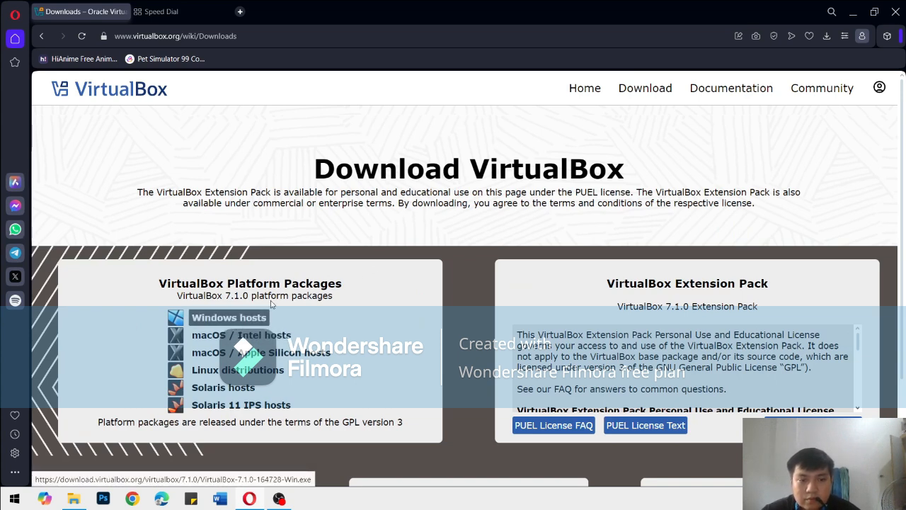
{"action": "left_click", "coordinate": [238, 323]}
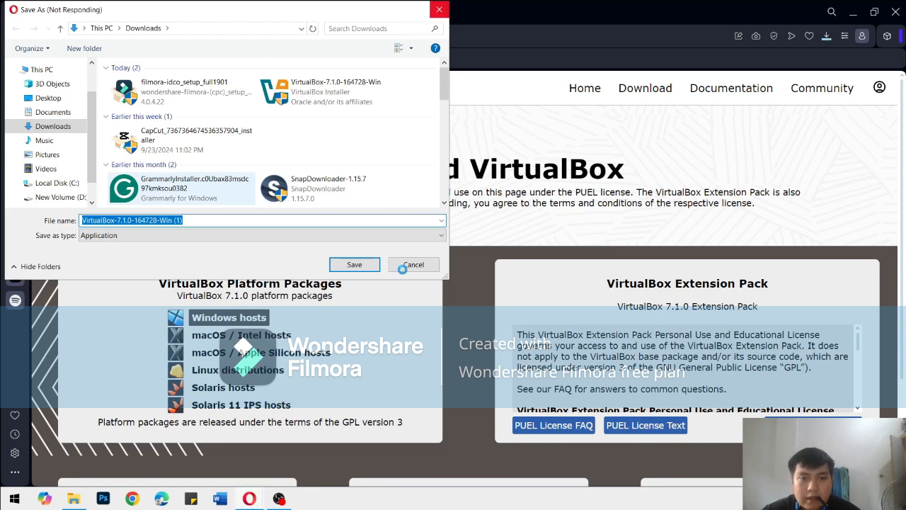
{"action": "left_click", "coordinate": [439, 9]}
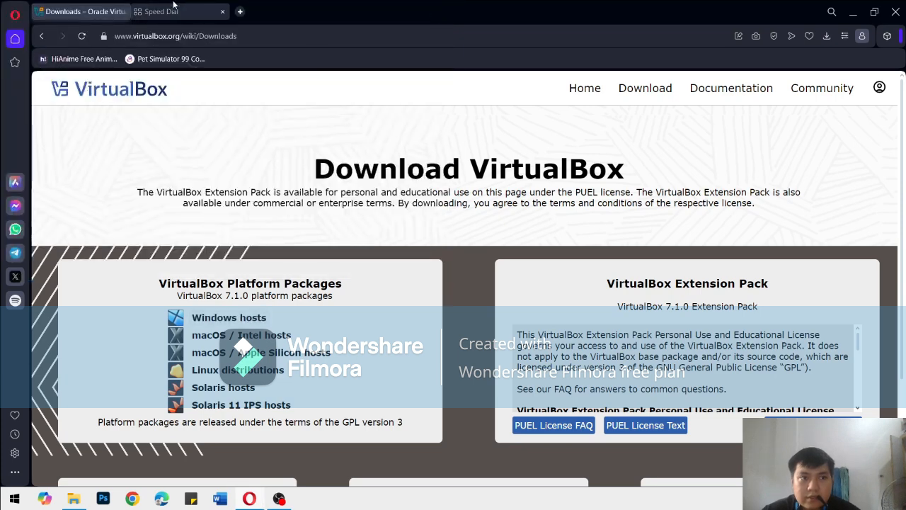
{"action": "scroll", "coordinate": [390, 258], "scroll_direction": "down", "scroll_amount": 2}
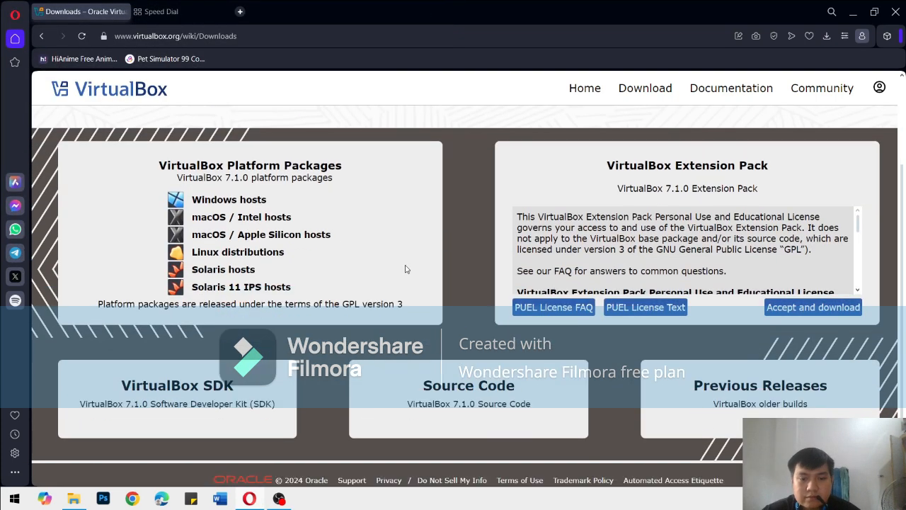
Search the web for "ubuntu" in the spare tab and open the official Ubuntu website
{"action": "left_click", "coordinate": [190, 10]}
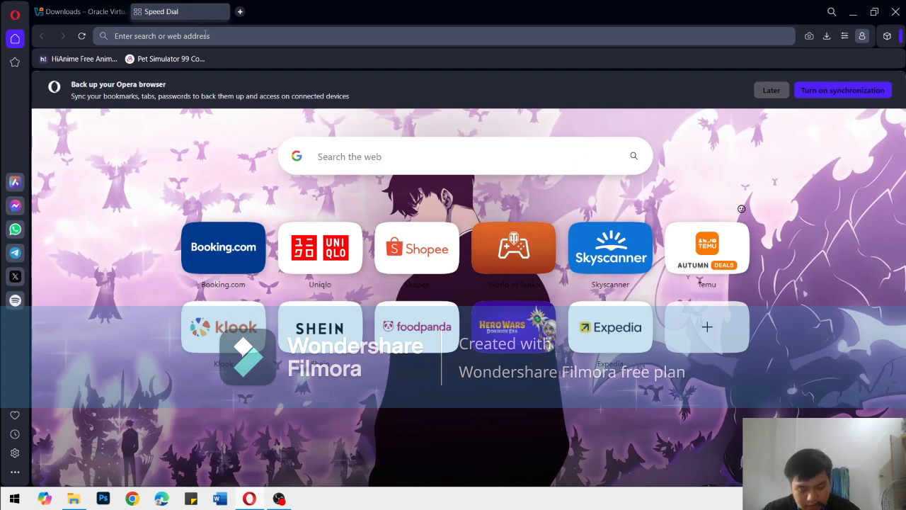
{"action": "type", "text": "ubuntu"}
{"action": "key", "text": "Return"}
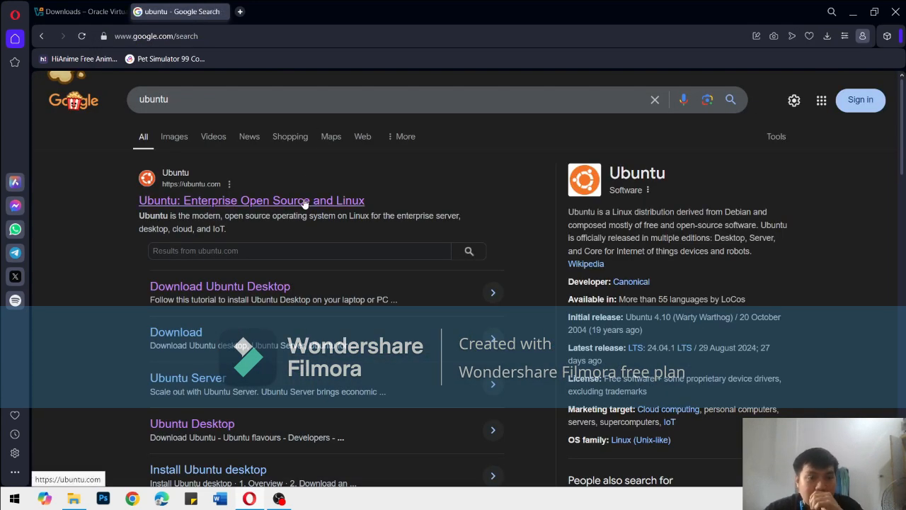
{"action": "left_click", "coordinate": [305, 202]}
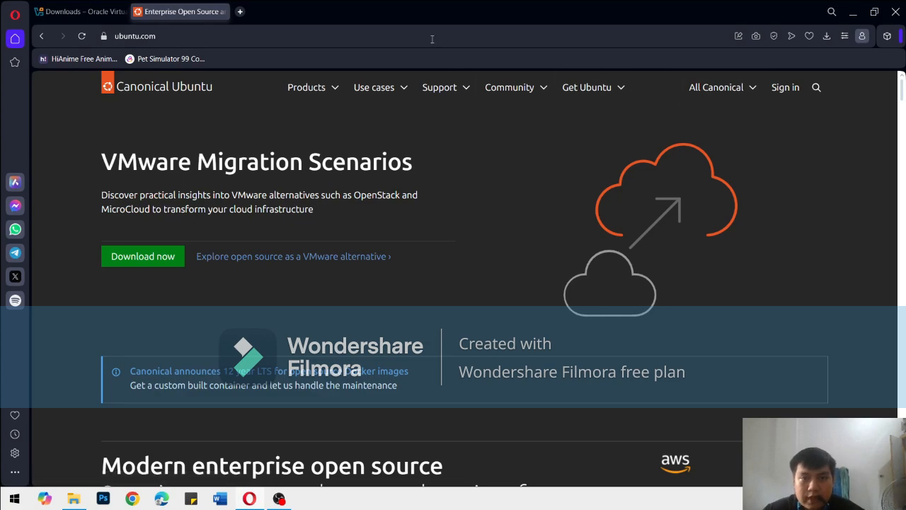
{"action": "left_click", "coordinate": [154, 261]}
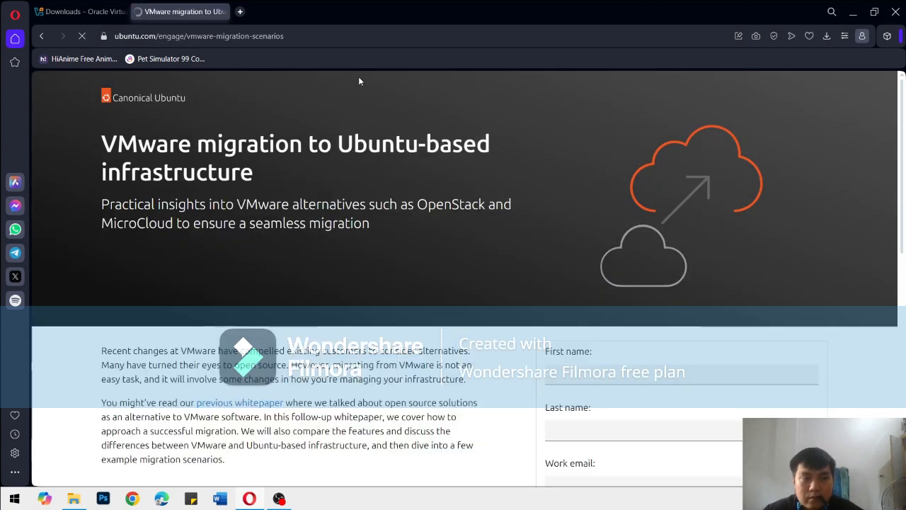
{"action": "scroll", "coordinate": [424, 287], "scroll_direction": "down", "scroll_amount": 10}
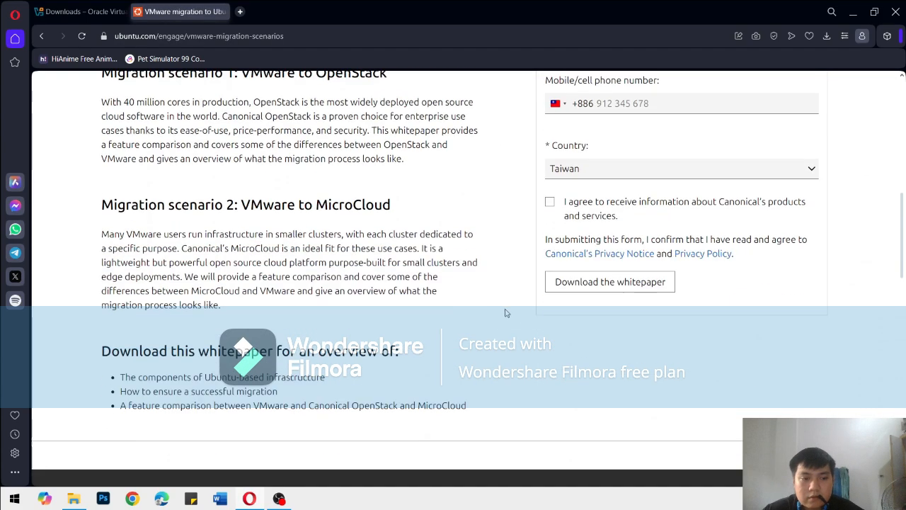
{"action": "scroll", "coordinate": [507, 312], "scroll_direction": "up", "scroll_amount": 10}
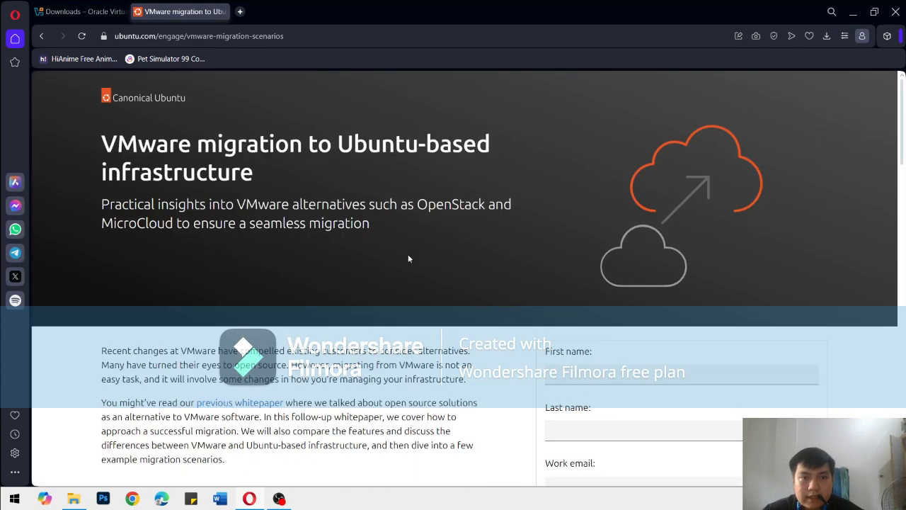
{"action": "left_click", "coordinate": [43, 37]}
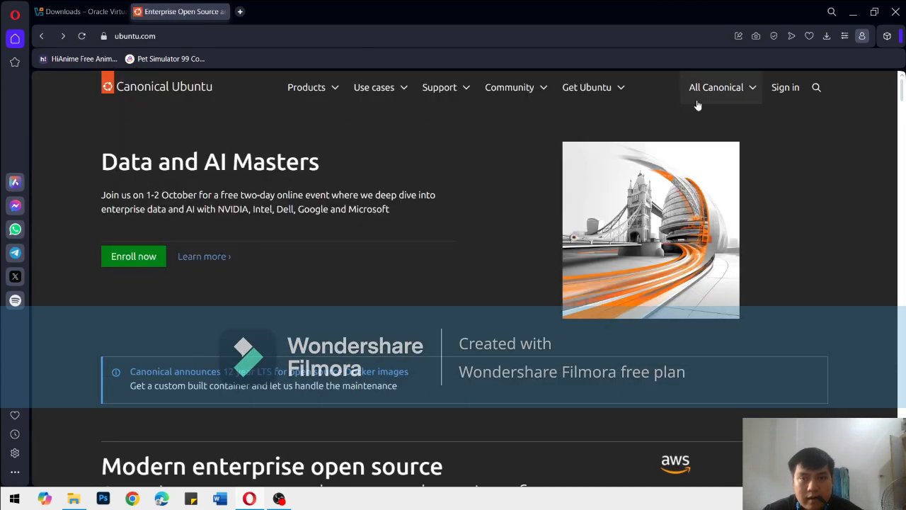
Open the Ubuntu Desktop download page from the site's Get Ubuntu options
{"action": "left_click", "coordinate": [589, 86]}
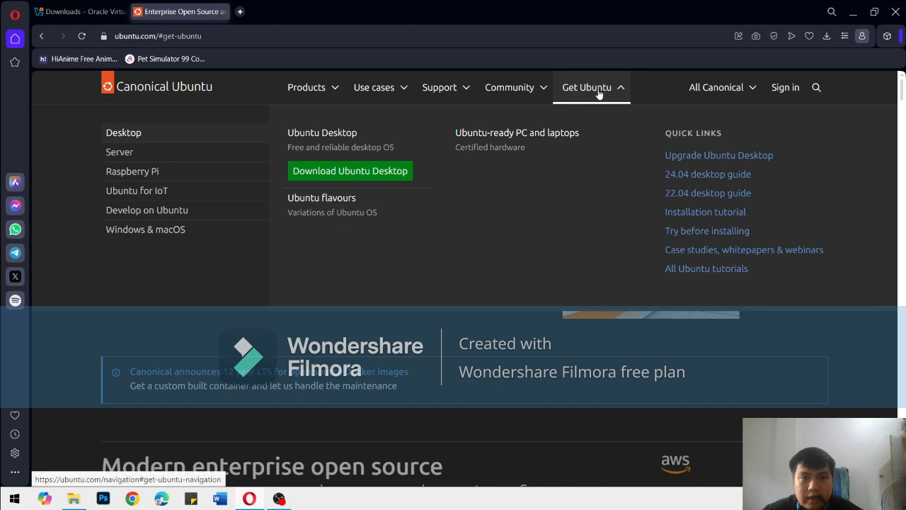
{"action": "left_click", "coordinate": [589, 86]}
{"action": "left_click", "coordinate": [587, 87]}
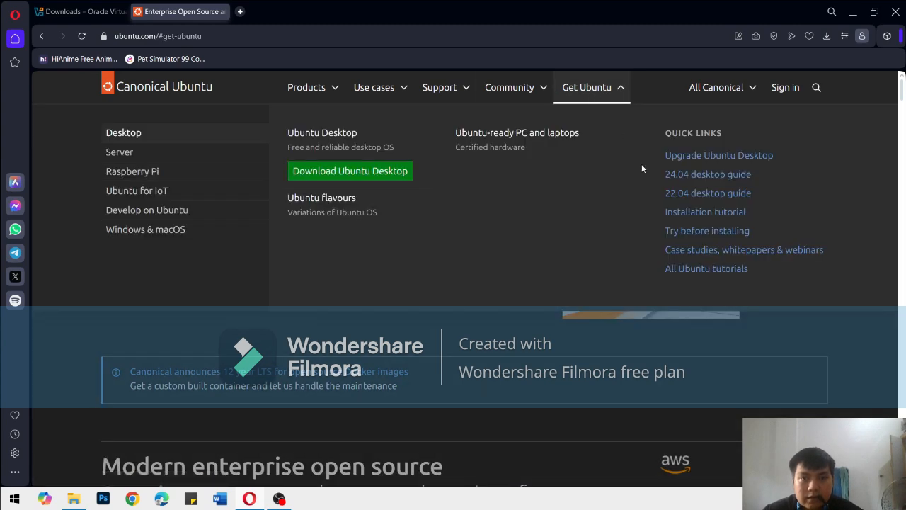
{"action": "left_click", "coordinate": [331, 172]}
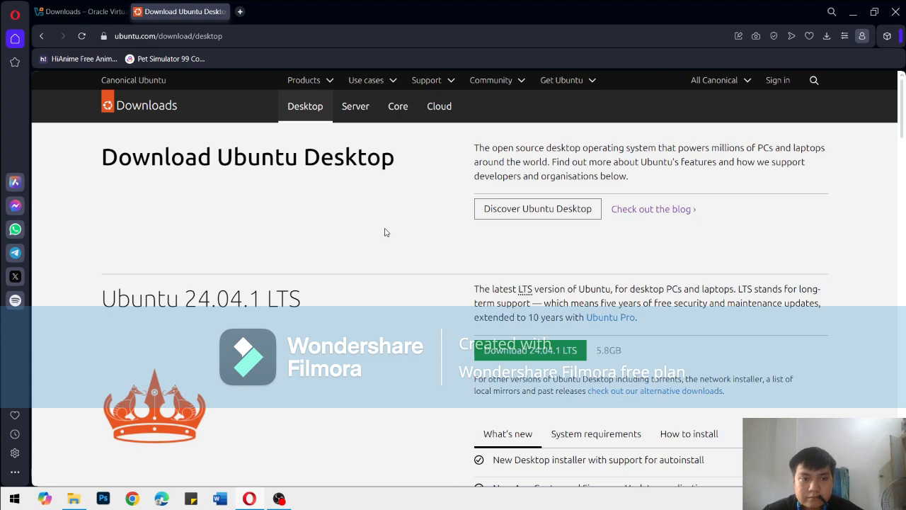
Start the Ubuntu Desktop 24.04.1 LTS download, cancel it, and dismiss the download list
{"action": "scroll", "coordinate": [375, 262], "scroll_direction": "down", "scroll_amount": 1}
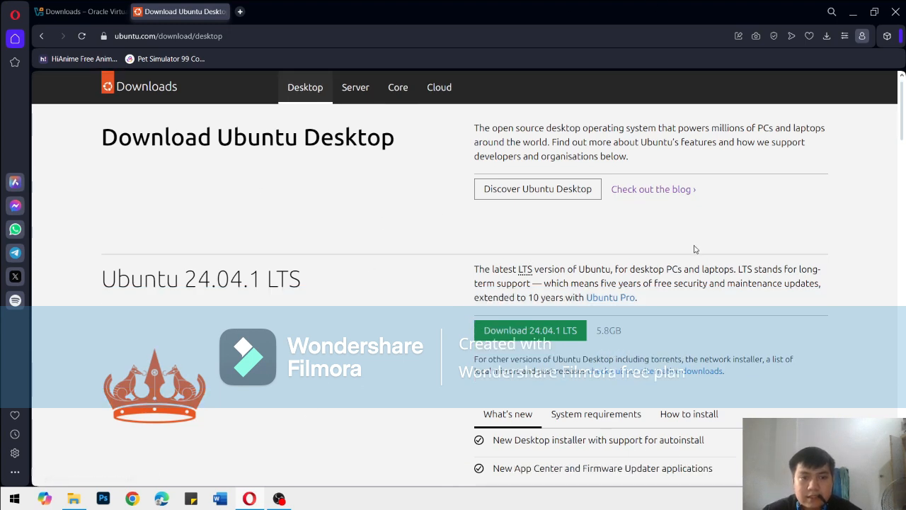
{"action": "scroll", "coordinate": [456, 342], "scroll_direction": "down", "scroll_amount": 1}
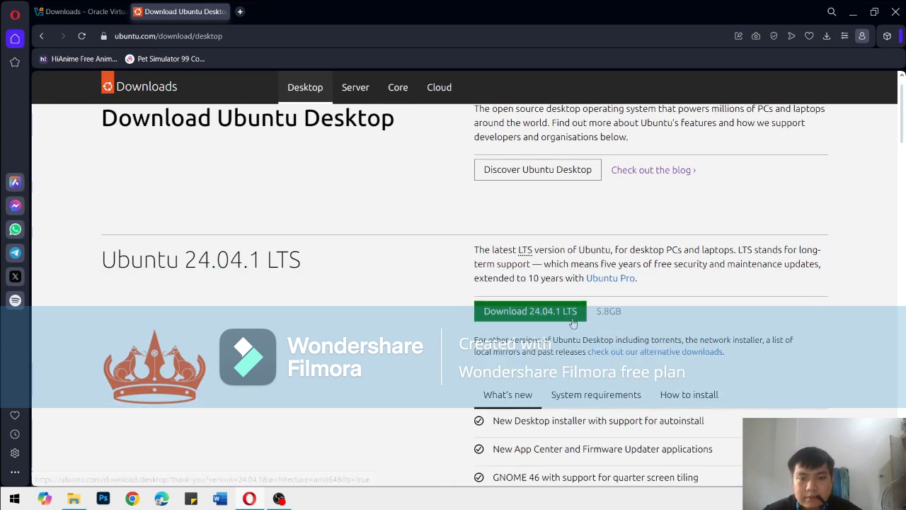
{"action": "scroll", "coordinate": [559, 212], "scroll_direction": "down", "scroll_amount": 1}
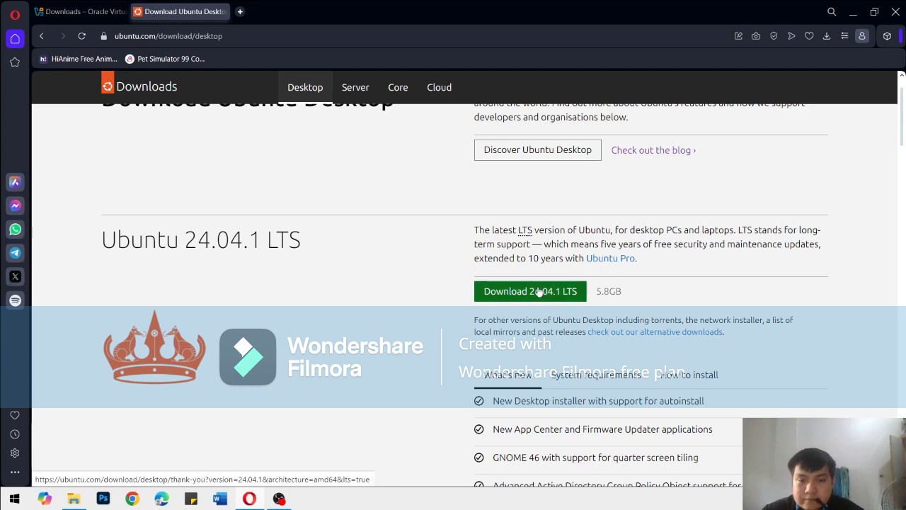
{"action": "scroll", "coordinate": [531, 283], "scroll_direction": "down", "scroll_amount": 1}
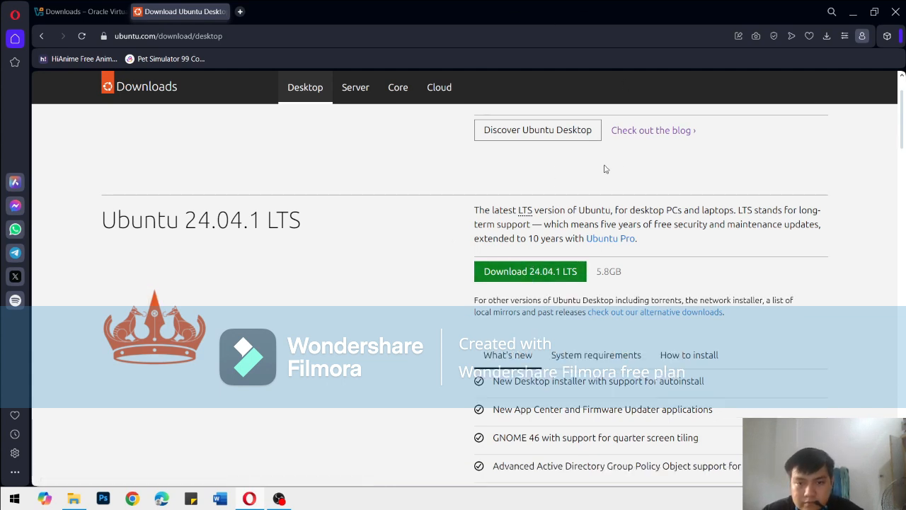
{"action": "left_click", "coordinate": [550, 272]}
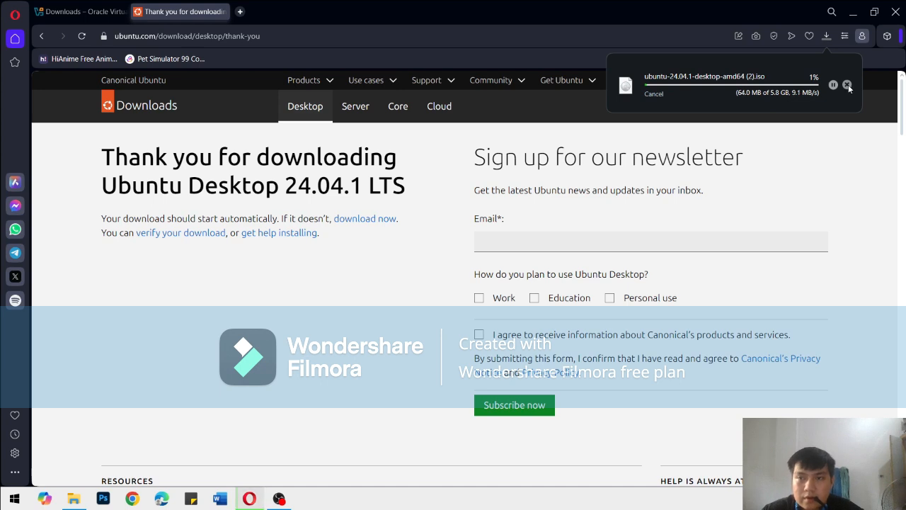
{"action": "left_click", "coordinate": [848, 85]}
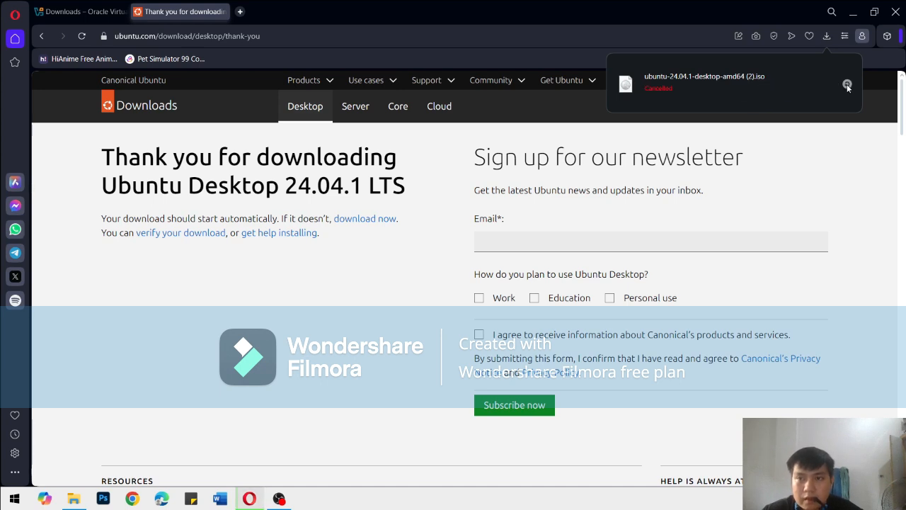
{"action": "left_click_drag", "start_coordinate": [301, 233], "coordinate": [305, 233]}
{"action": "left_click", "coordinate": [330, 293]}
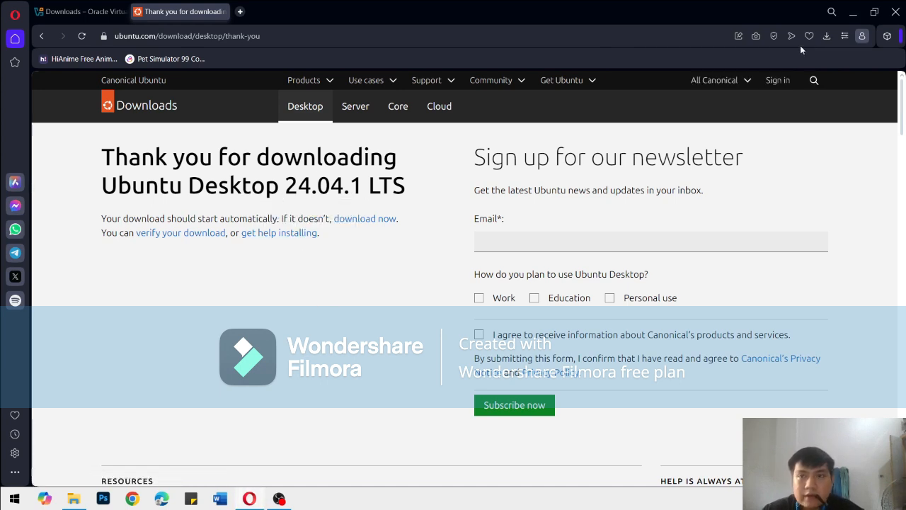
{"action": "left_click", "coordinate": [14, 498]}
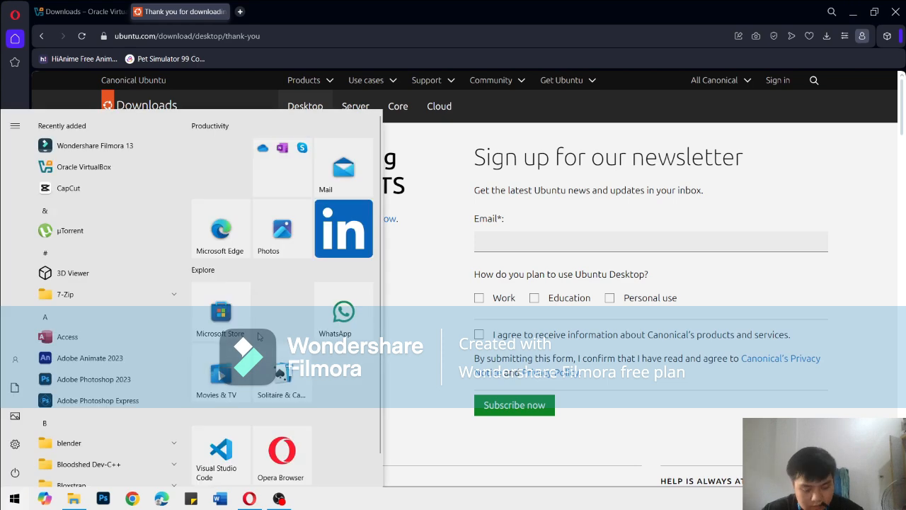
{"action": "type", "text": "vitura"}
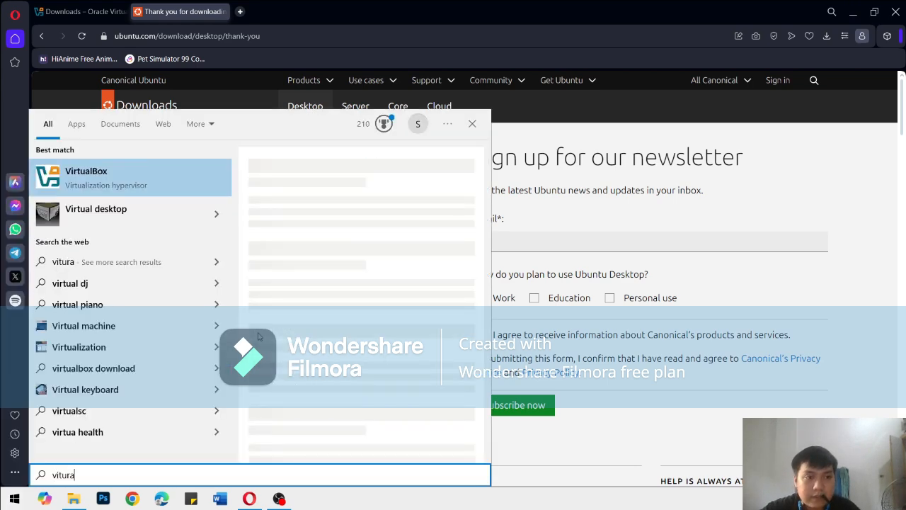
{"action": "left_click", "coordinate": [259, 337]}
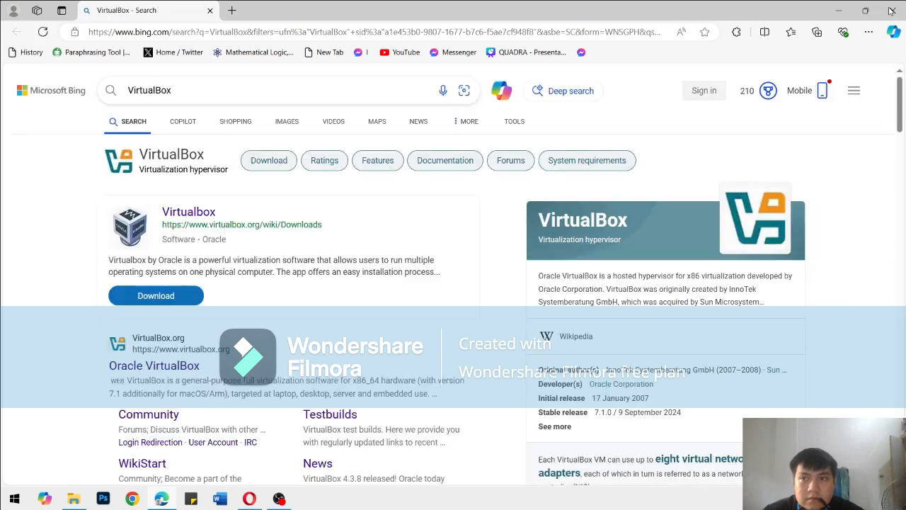
{"action": "left_click", "coordinate": [891, 12]}
Minimize the browser, launch Oracle VirtualBox from the desktop, and reposition its manager window higher on the screen
{"action": "left_click", "coordinate": [853, 12]}
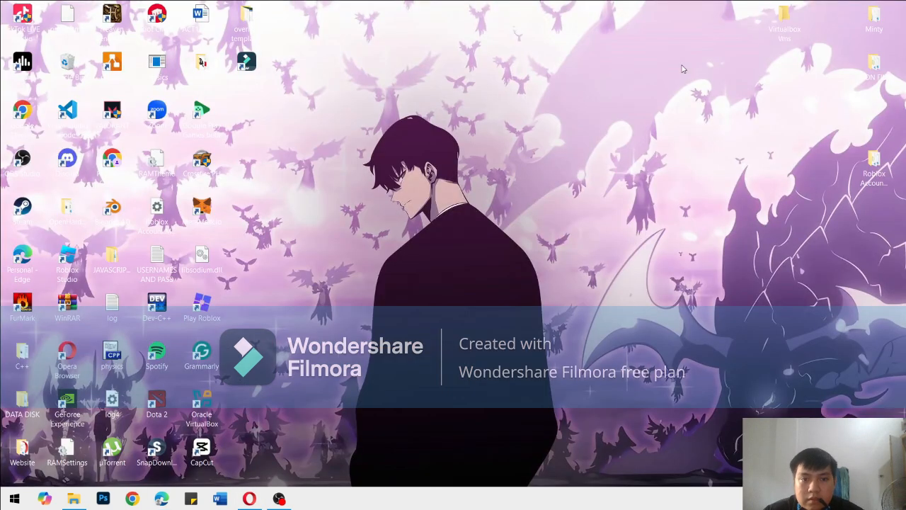
{"action": "double_click", "coordinate": [202, 407]}
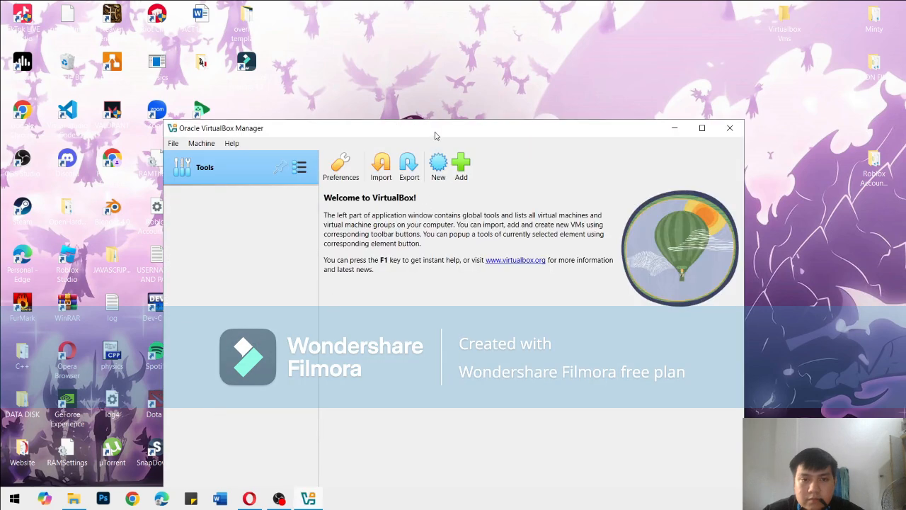
{"action": "left_click_drag", "start_coordinate": [436, 135], "coordinate": [516, 71]}
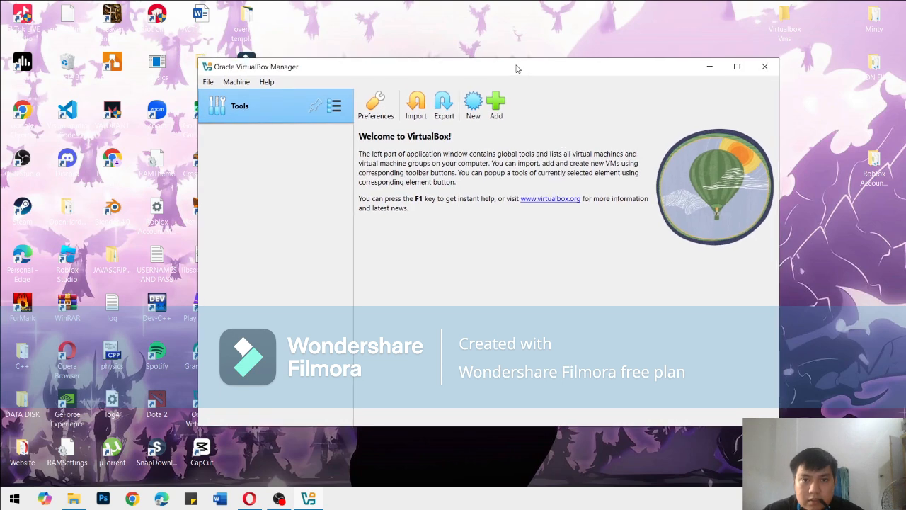
Start a new virtual machine named Ubuntu 24.04.1, keeping type Linux and version Ubuntu (64-bit)
{"action": "left_click", "coordinate": [473, 103]}
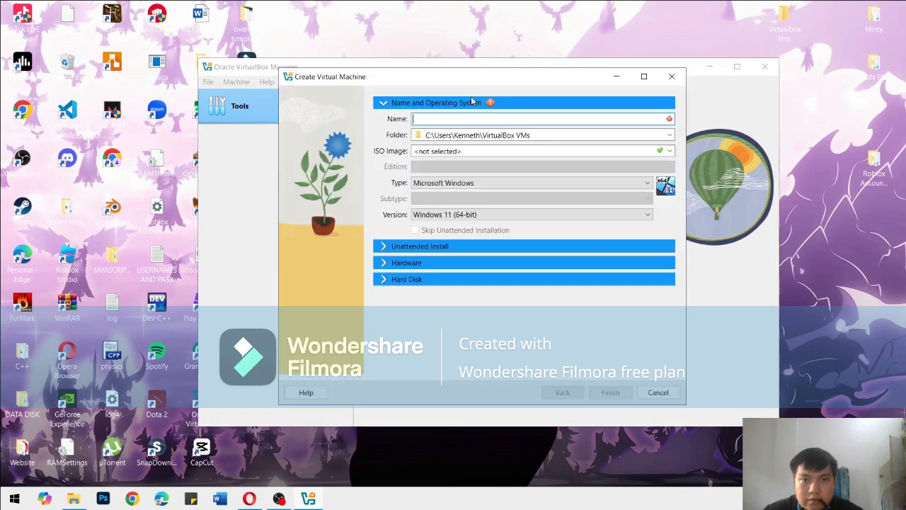
{"action": "left_click", "coordinate": [550, 120]}
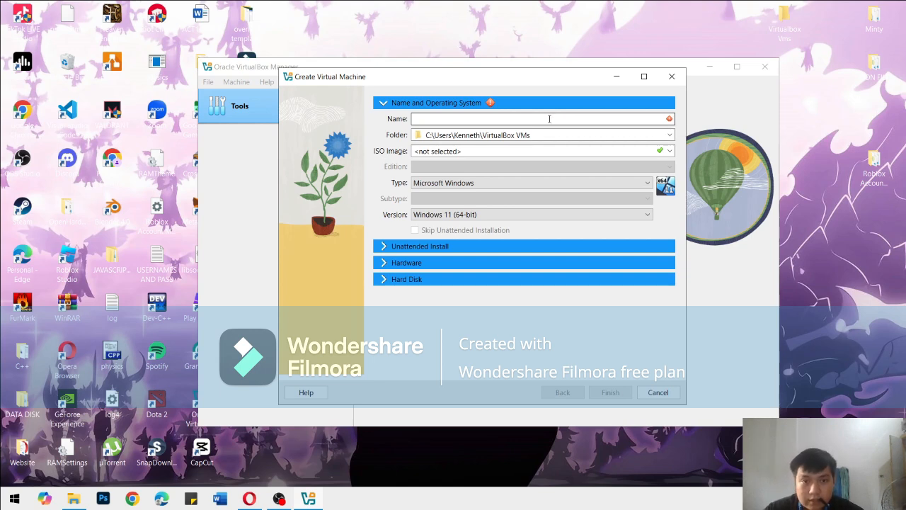
{"action": "type", "text": "Ubu"}
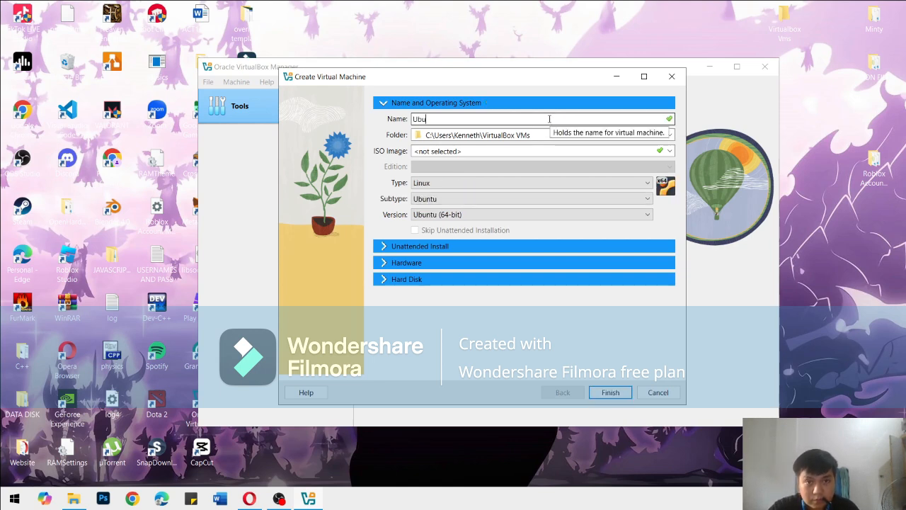
{"action": "type", "text": "ntu 240"}
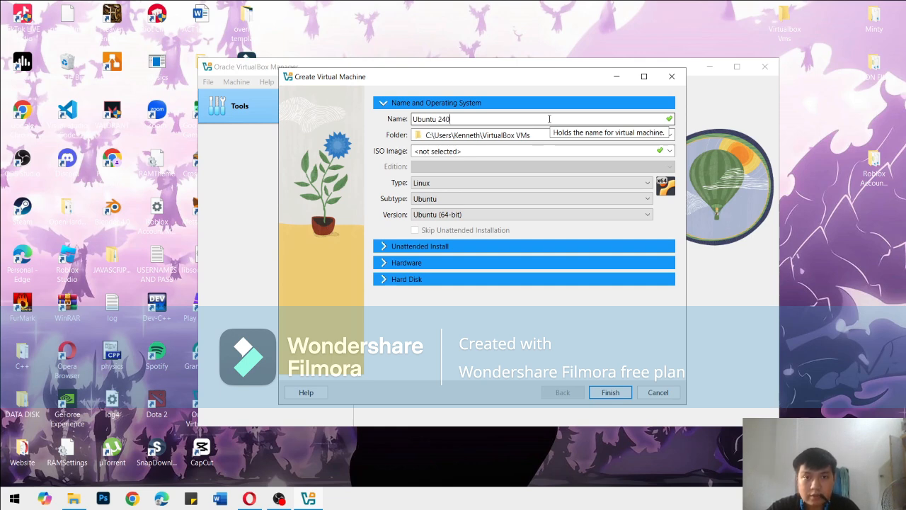
{"action": "key", "text": "BackSpace"}
{"action": "type", "text": ".04"}
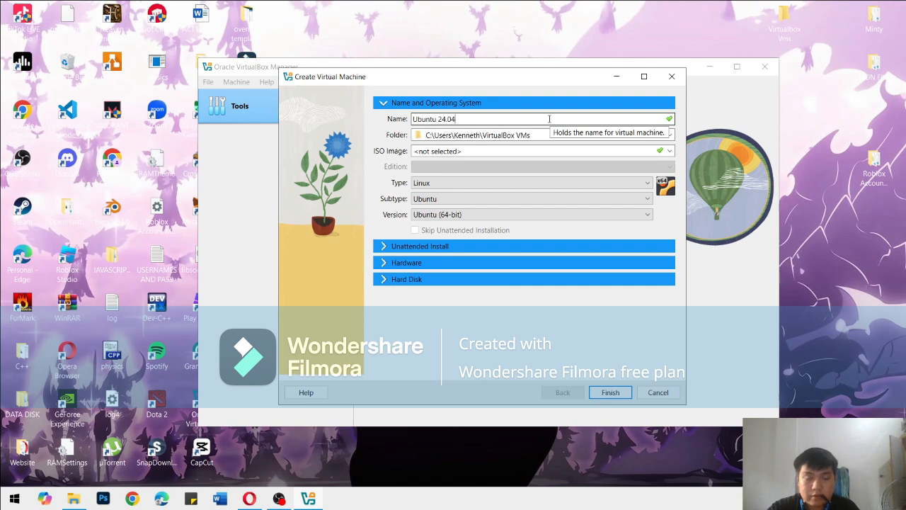
{"action": "type", "text": ".1"}
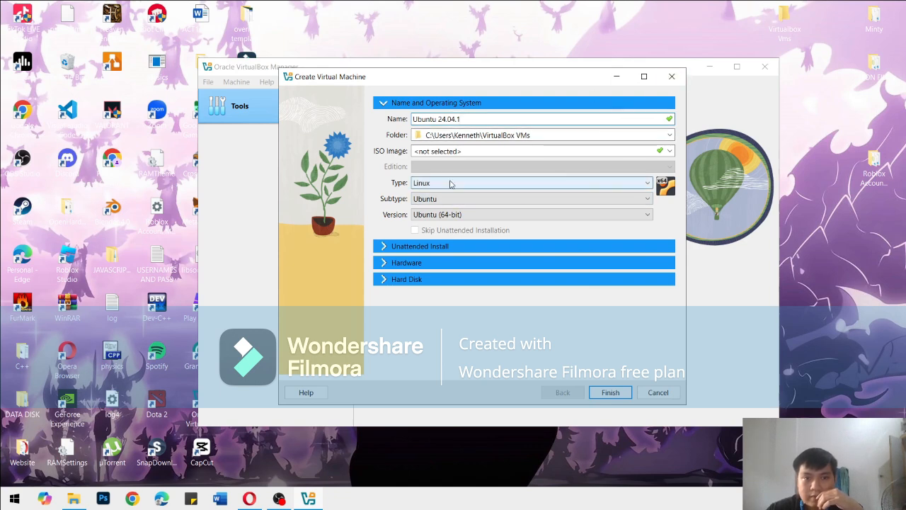
{"action": "left_click", "coordinate": [618, 184]}
{"action": "left_click", "coordinate": [618, 186]}
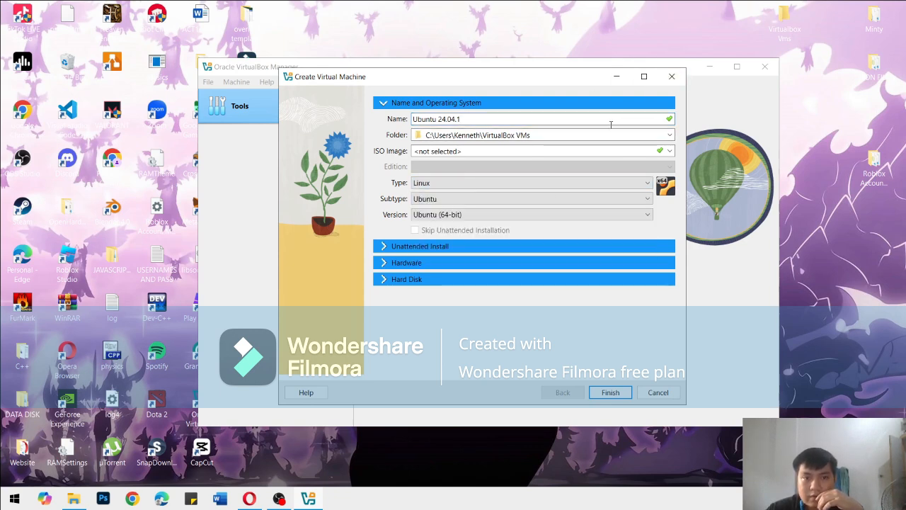
{"action": "left_click_drag", "start_coordinate": [537, 82], "coordinate": [553, 87]}
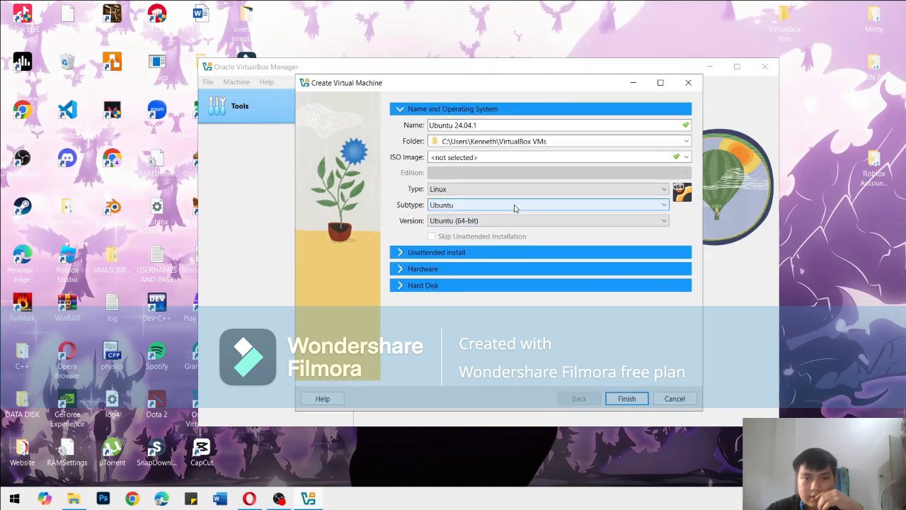
{"action": "left_click", "coordinate": [569, 225]}
{"action": "left_click", "coordinate": [569, 225]}
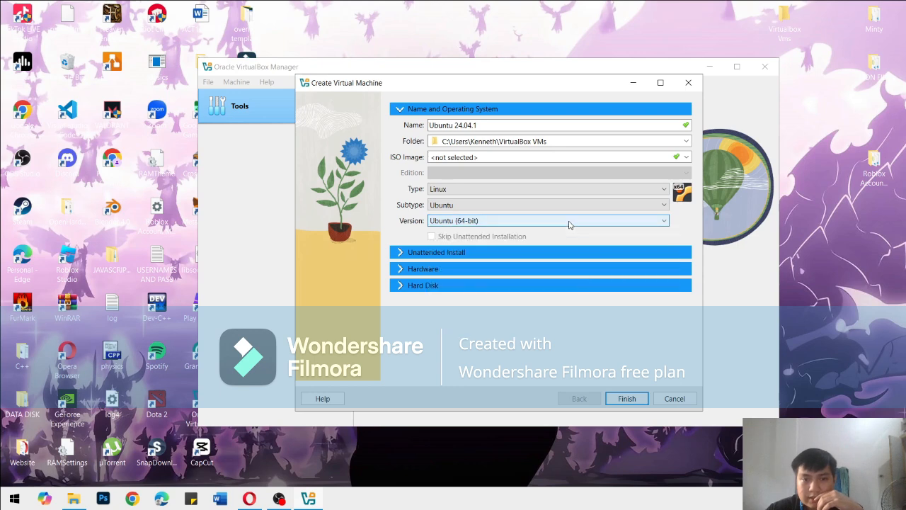
Allocate 11214 MB of base memory and 6 processors, and create the machine with a 25 GB virtual hard disk
{"action": "left_click", "coordinate": [403, 254]}
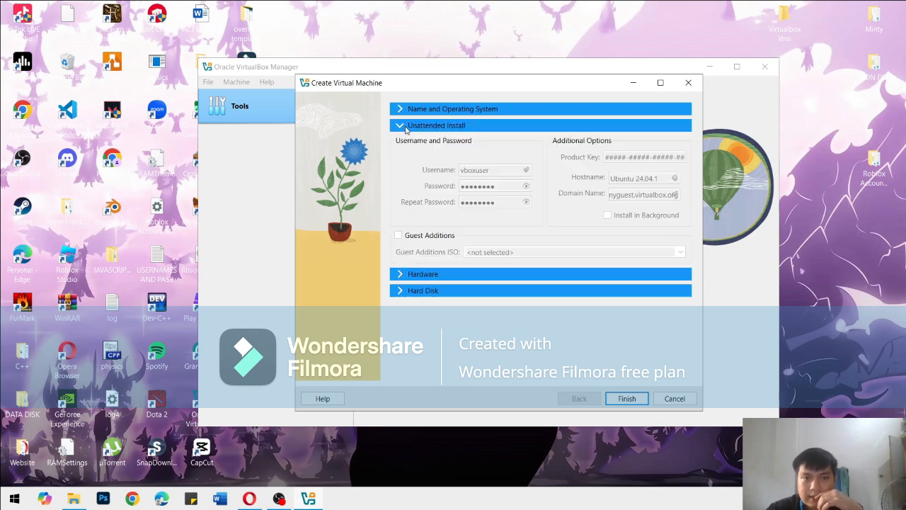
{"action": "left_click", "coordinate": [406, 276]}
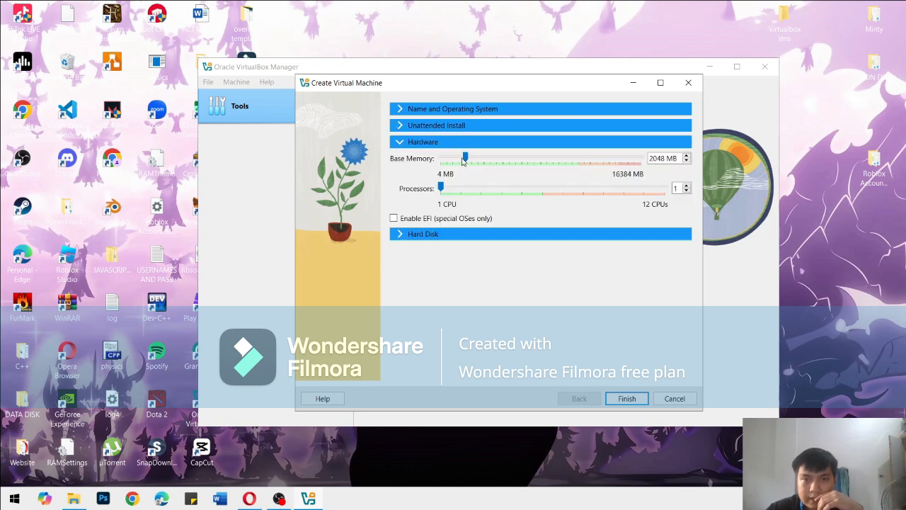
{"action": "left_click_drag", "start_coordinate": [464, 160], "coordinate": [580, 185]}
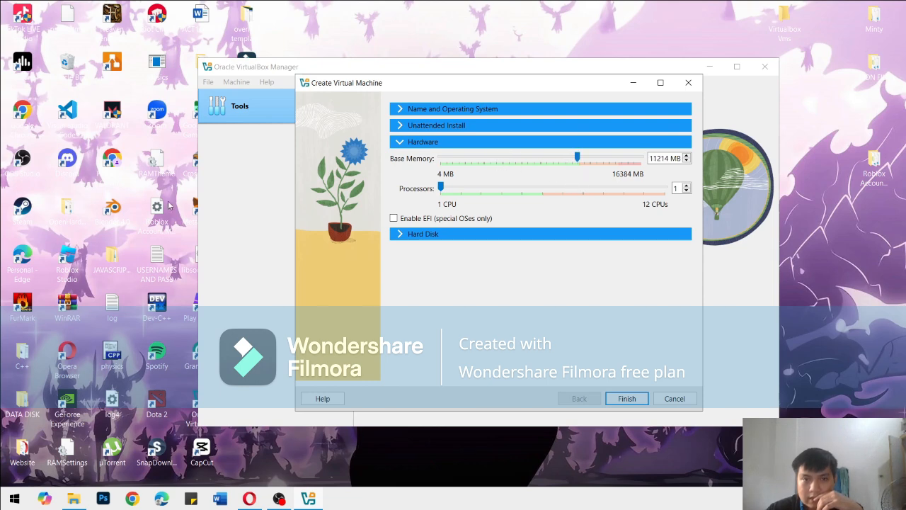
{"action": "left_click_drag", "start_coordinate": [446, 187], "coordinate": [536, 209]}
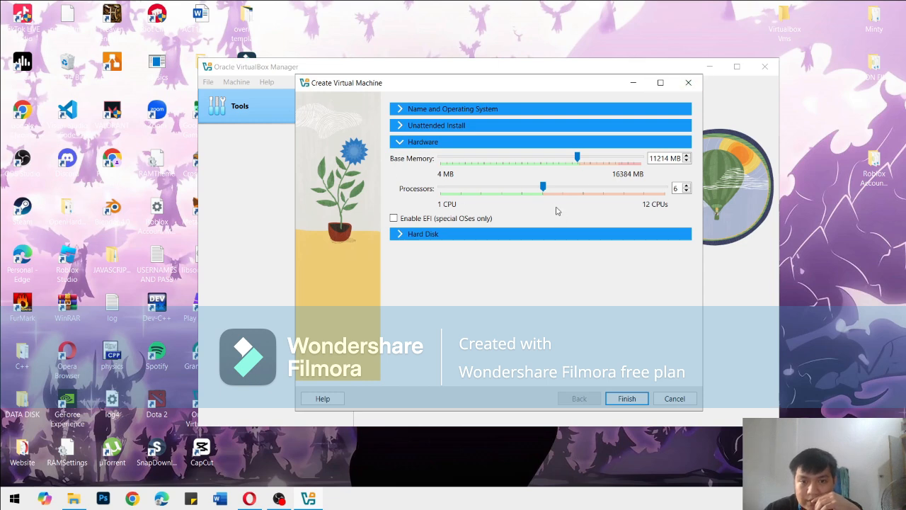
{"action": "left_click", "coordinate": [406, 234]}
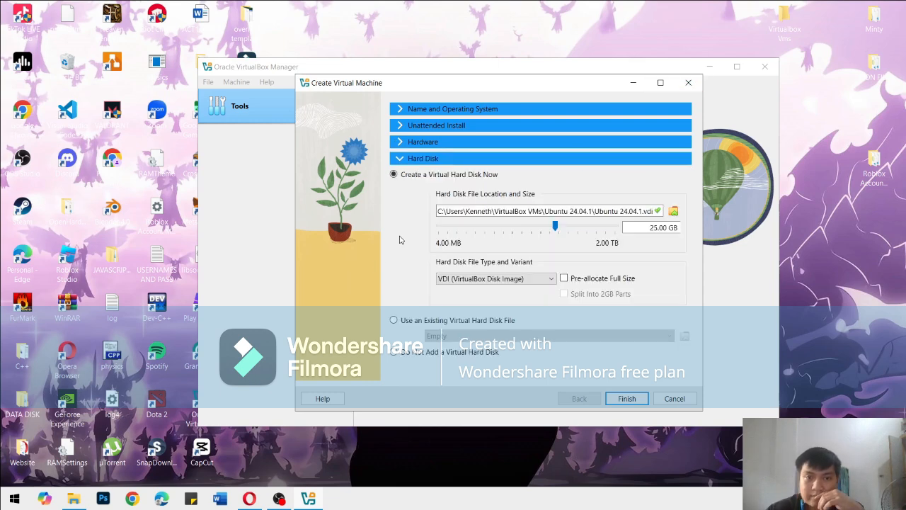
{"action": "key", "text": "Return"}
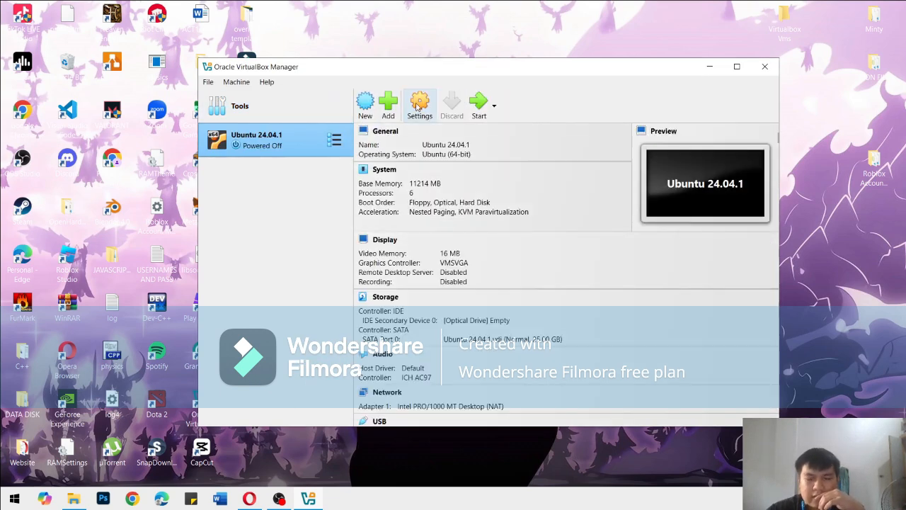
Close the machine's settings unchanged and remove the Ubuntu 24.04.1 virtual machine from VirtualBox
{"action": "left_click", "coordinate": [418, 104]}
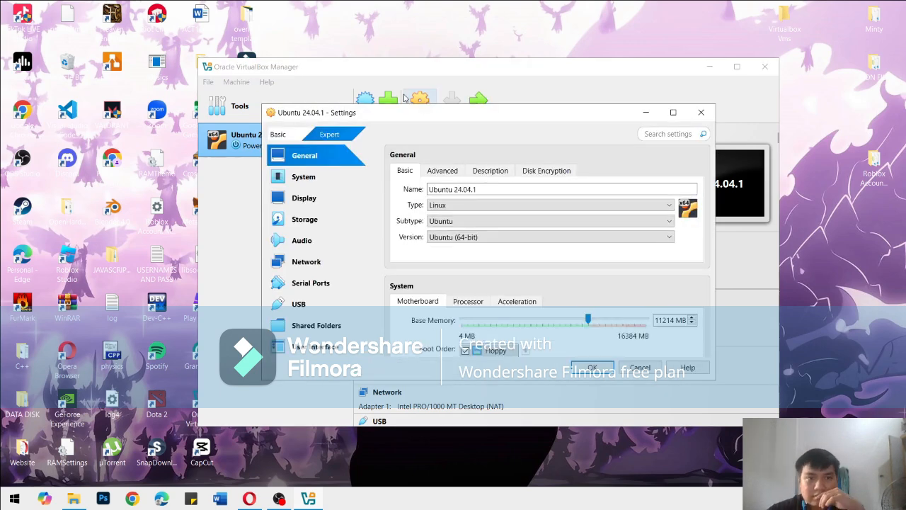
{"action": "left_click", "coordinate": [699, 113]}
{"action": "right_click", "coordinate": [252, 141]}
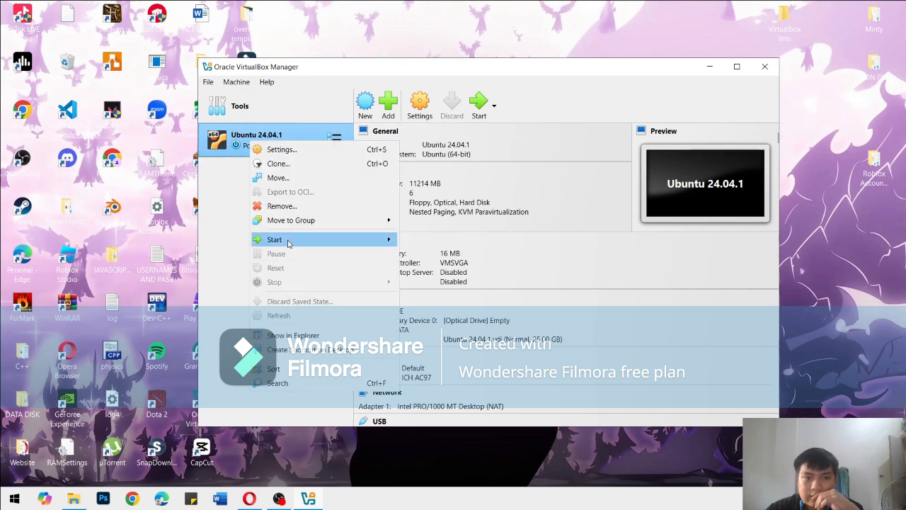
{"action": "left_click", "coordinate": [281, 206]}
{"action": "left_click", "coordinate": [461, 316]}
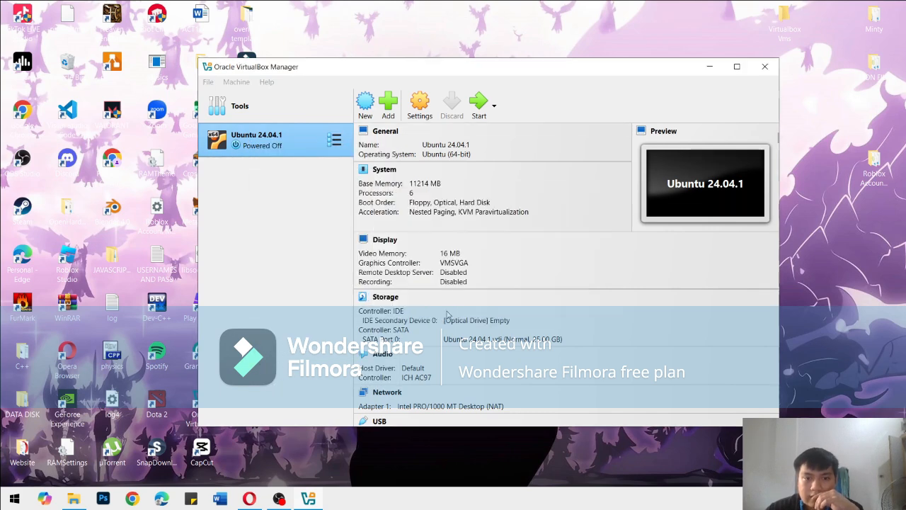
Start another new virtual machine named Ubuntu 24.04.1 with 11214 MB of base memory and 6 processors
{"action": "left_click", "coordinate": [473, 110]}
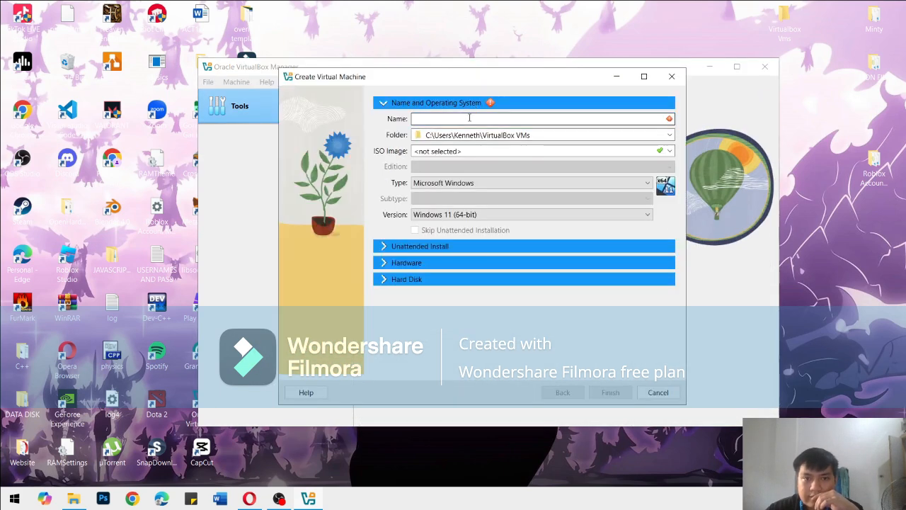
{"action": "type", "text": "Ubuntu 24.04.1"}
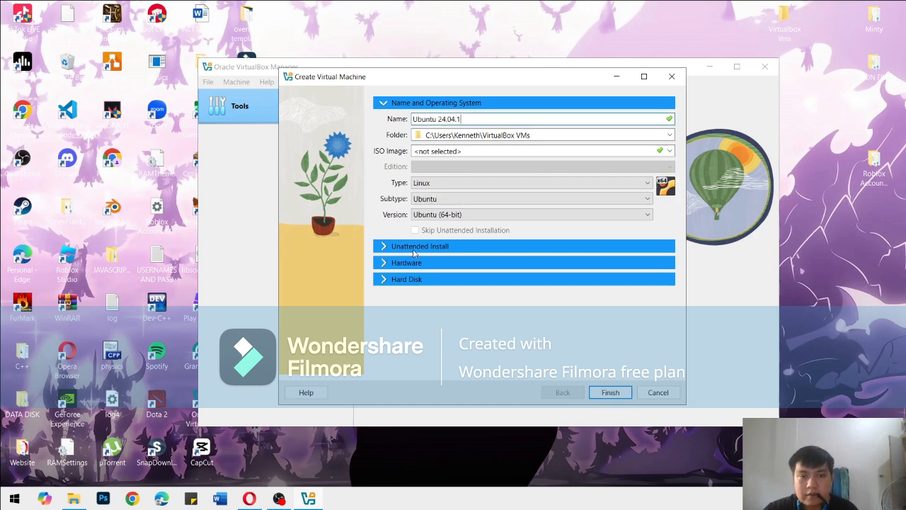
{"action": "left_click", "coordinate": [396, 266]}
{"action": "left_click_drag", "start_coordinate": [451, 152], "coordinate": [563, 168]}
{"action": "left_click_drag", "start_coordinate": [425, 183], "coordinate": [529, 204]}
Set the virtual hard disk size to 103.38 GB and finish creating the virtual machine
{"action": "left_click", "coordinate": [387, 229]}
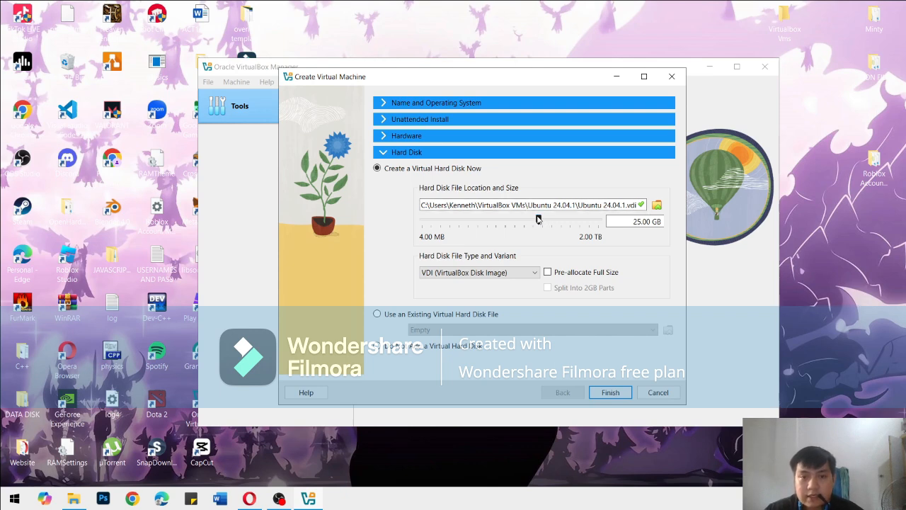
{"action": "left_click_drag", "start_coordinate": [540, 220], "coordinate": [557, 241]}
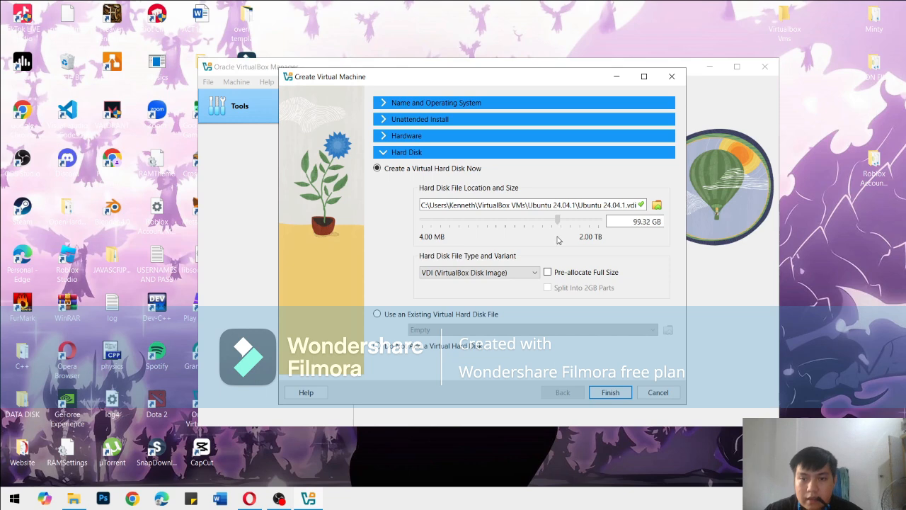
{"action": "left_click_drag", "start_coordinate": [558, 240], "coordinate": [557, 241]}
{"action": "left_click", "coordinate": [609, 392]}
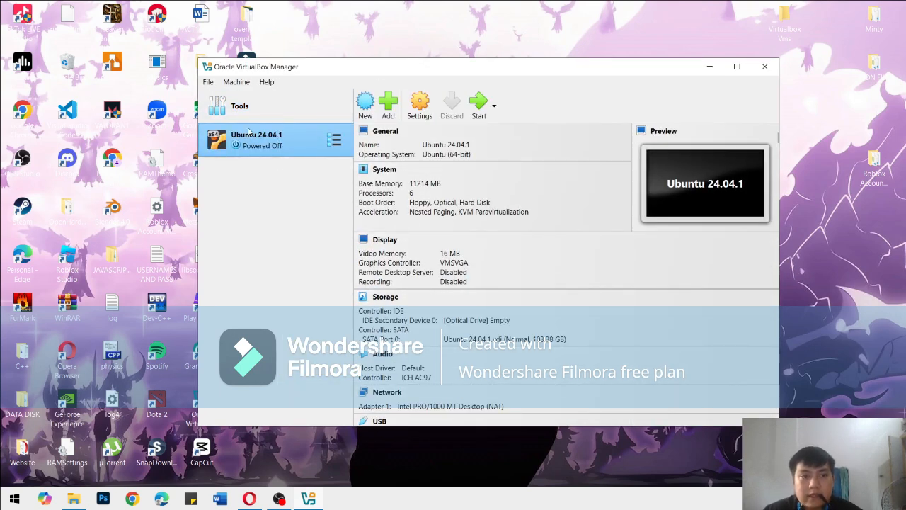
In the Ubuntu 24.04.1 machine's advanced general settings, set both Shared Clipboard and Drag'n'Drop to Bidirectional
{"action": "left_click", "coordinate": [424, 105]}
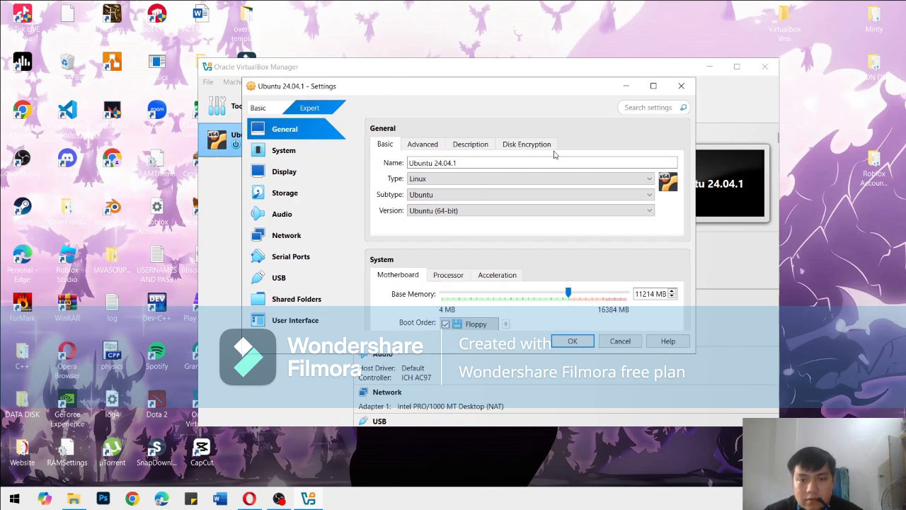
{"action": "scroll", "coordinate": [494, 241], "scroll_direction": "down", "scroll_amount": 1}
{"action": "scroll", "coordinate": [495, 240], "scroll_direction": "up", "scroll_amount": 1}
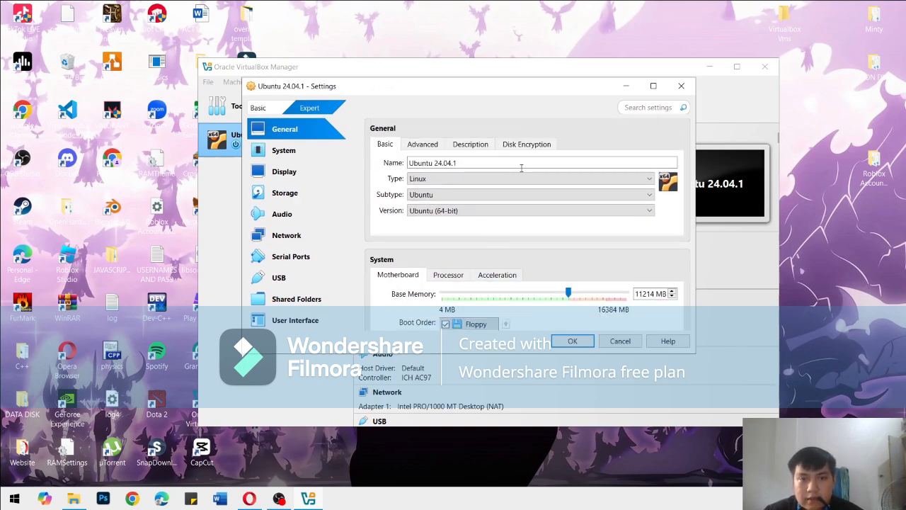
{"action": "left_click", "coordinate": [422, 144]}
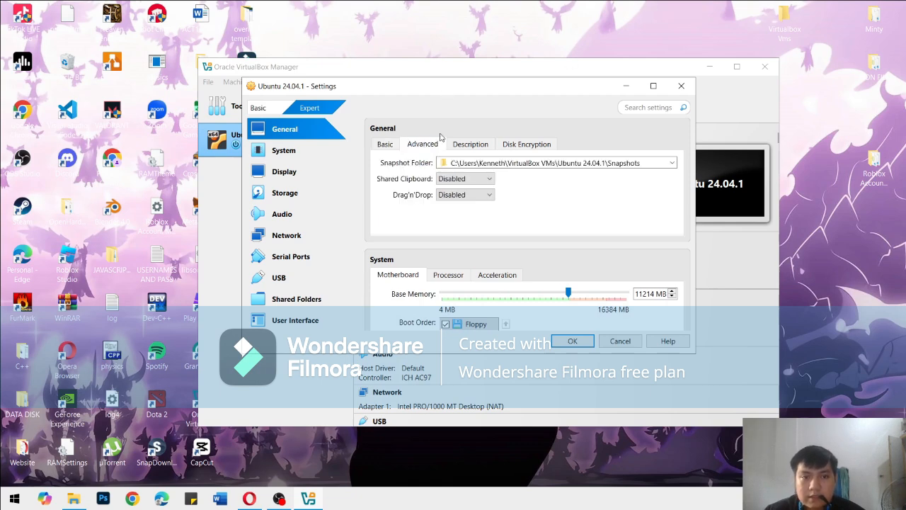
{"action": "left_click", "coordinate": [459, 180]}
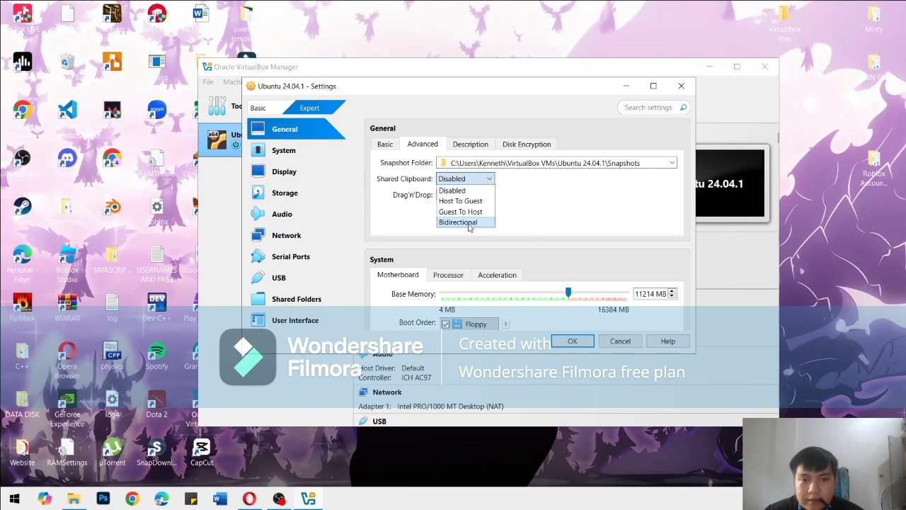
{"action": "left_click", "coordinate": [468, 222]}
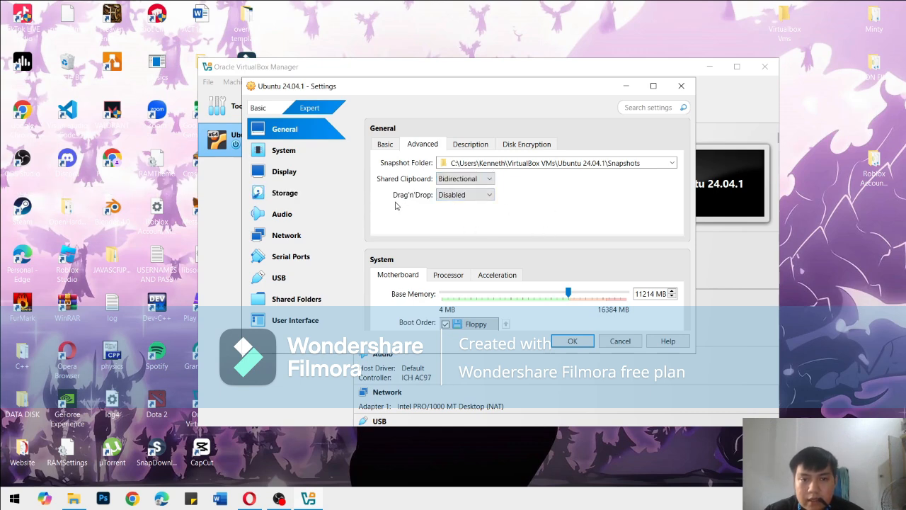
{"action": "left_click", "coordinate": [464, 195]}
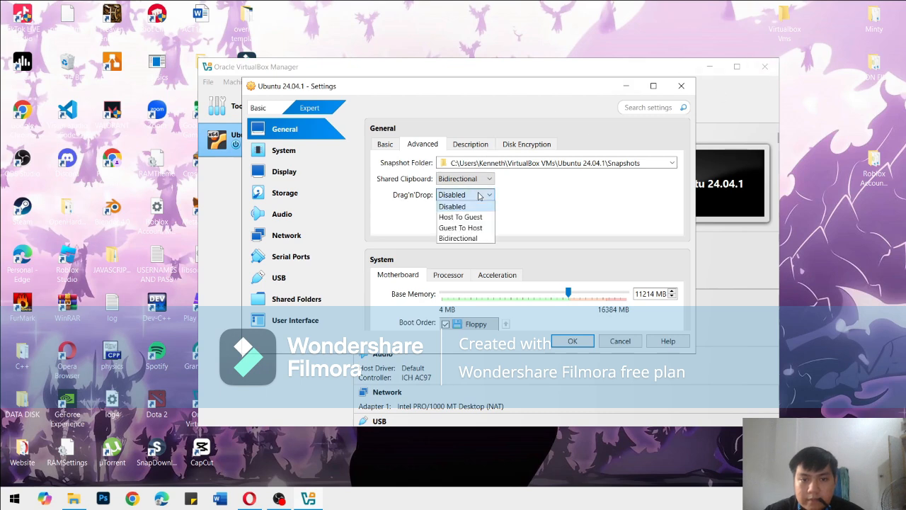
{"action": "left_click", "coordinate": [471, 239]}
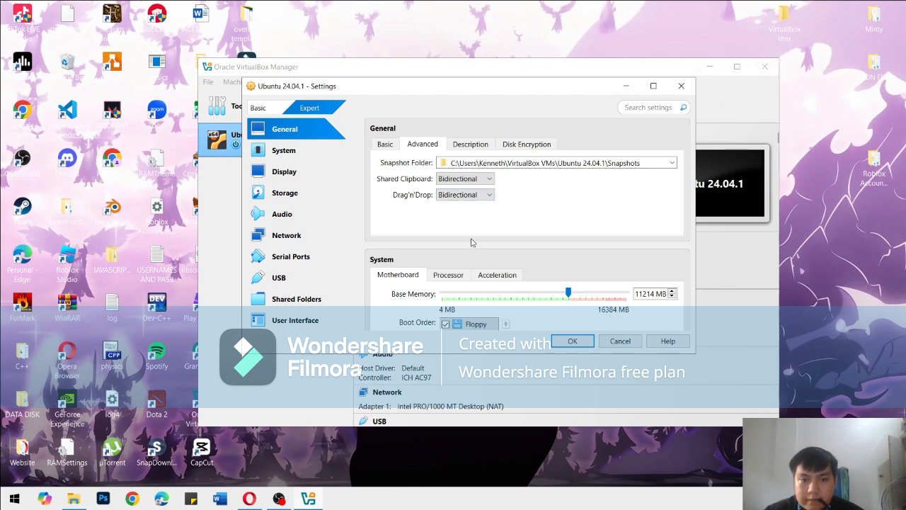
Review the machine's description, disk encryption and basic general settings, plus its processor and acceleration settings
{"action": "left_click", "coordinate": [469, 146]}
{"action": "left_click", "coordinate": [526, 145]}
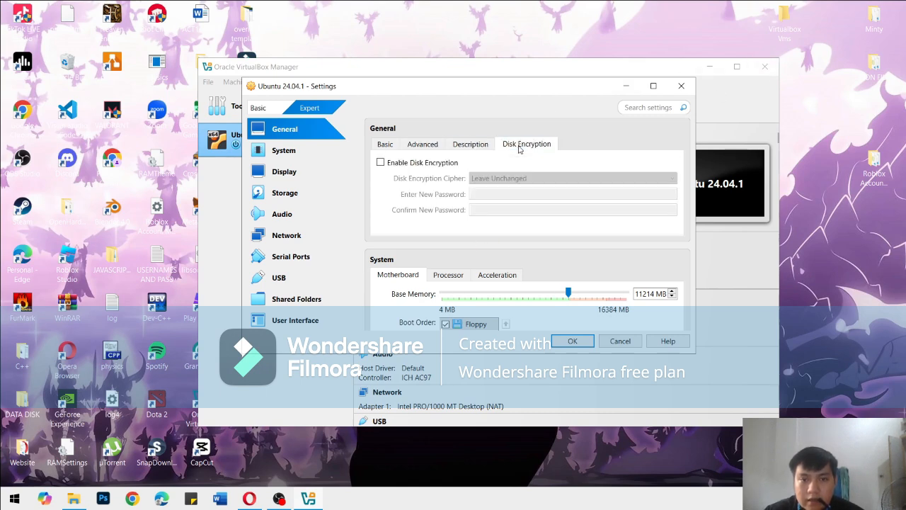
{"action": "left_click", "coordinate": [423, 144]}
{"action": "left_click", "coordinate": [386, 146]}
{"action": "scroll", "coordinate": [439, 213], "scroll_direction": "down", "scroll_amount": 2}
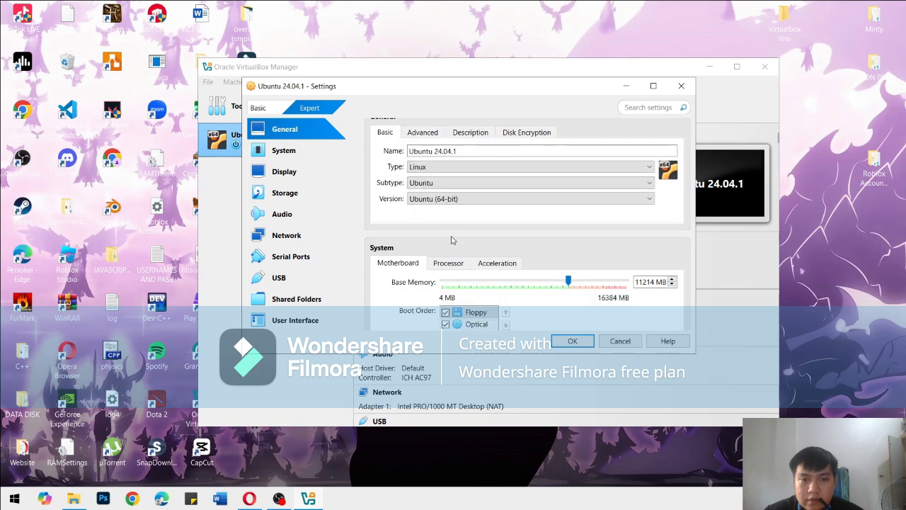
{"action": "left_click", "coordinate": [446, 204]}
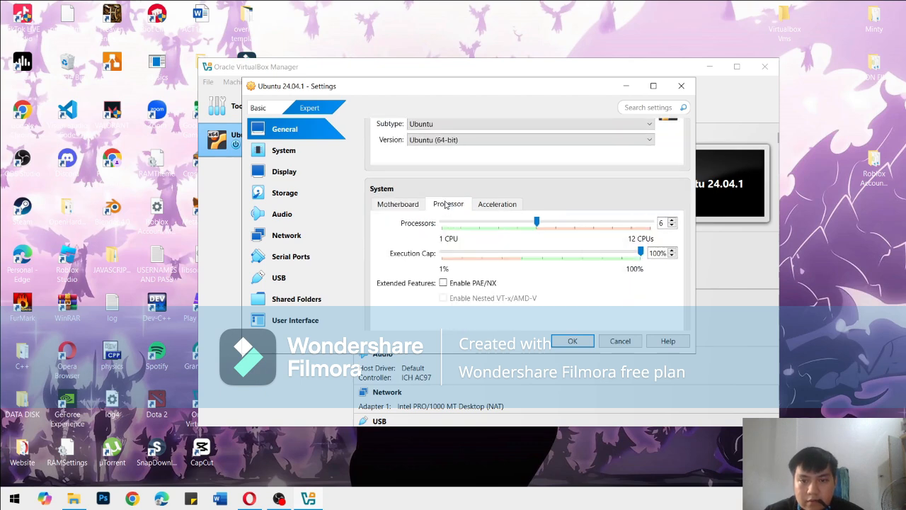
{"action": "left_click", "coordinate": [496, 204]}
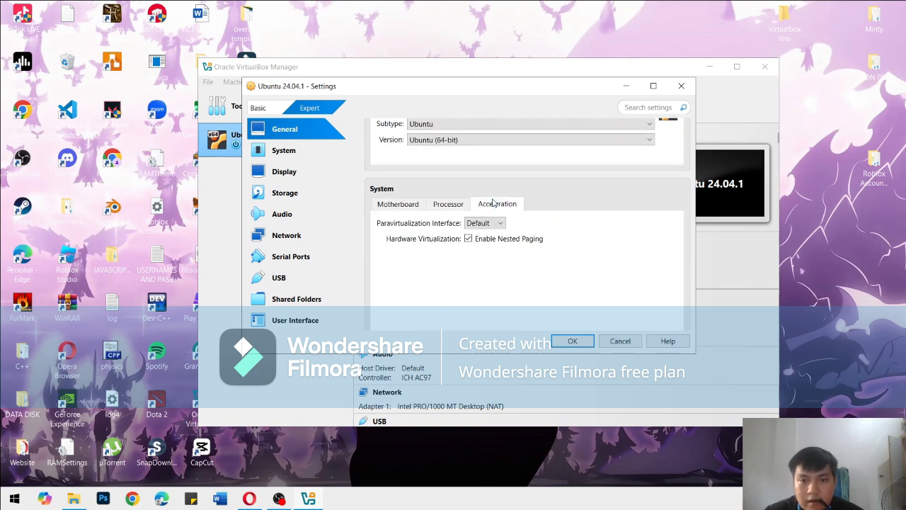
Review the machine's motherboard, processor and acceleration settings, plus its display screen and recording settings
{"action": "left_click", "coordinate": [293, 152]}
{"action": "left_click", "coordinate": [411, 145]}
{"action": "left_click", "coordinate": [447, 146]}
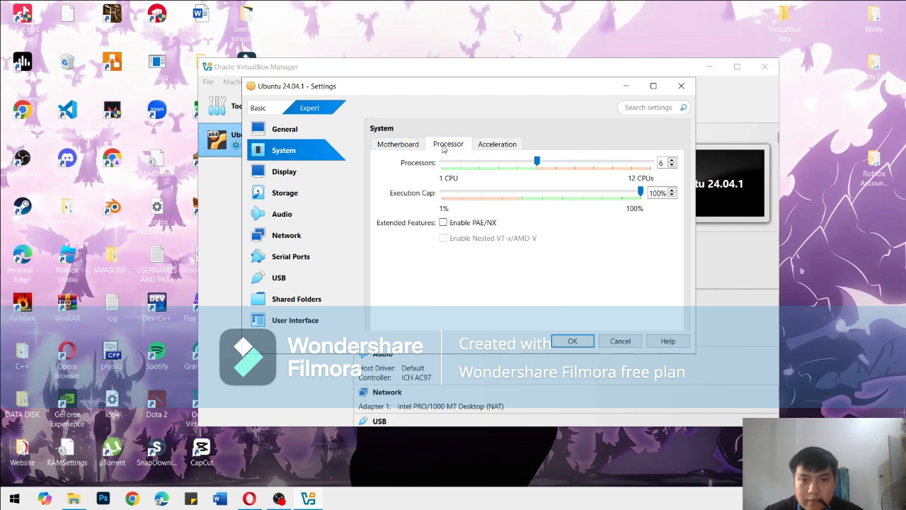
{"action": "left_click", "coordinate": [483, 147]}
{"action": "left_click", "coordinate": [448, 144]}
{"action": "left_click", "coordinate": [396, 145]}
{"action": "scroll", "coordinate": [496, 212], "scroll_direction": "down", "scroll_amount": 1}
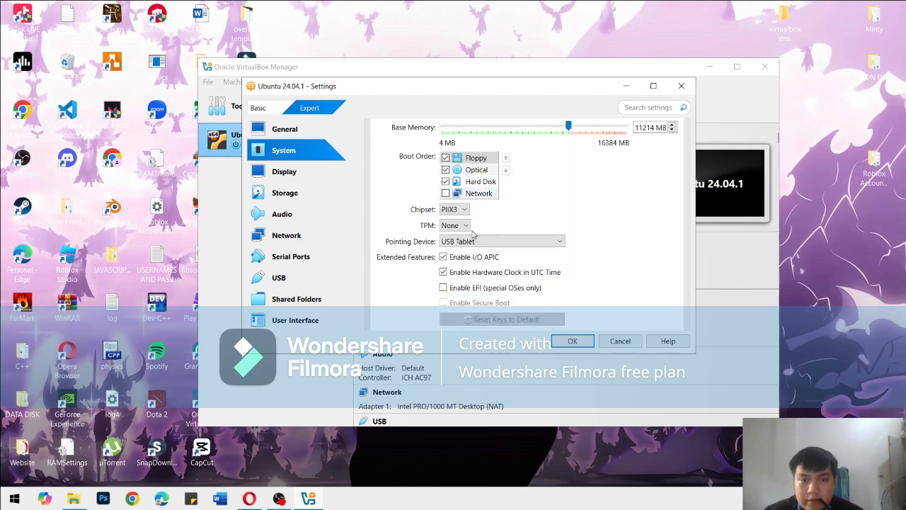
{"action": "left_click", "coordinate": [284, 172]}
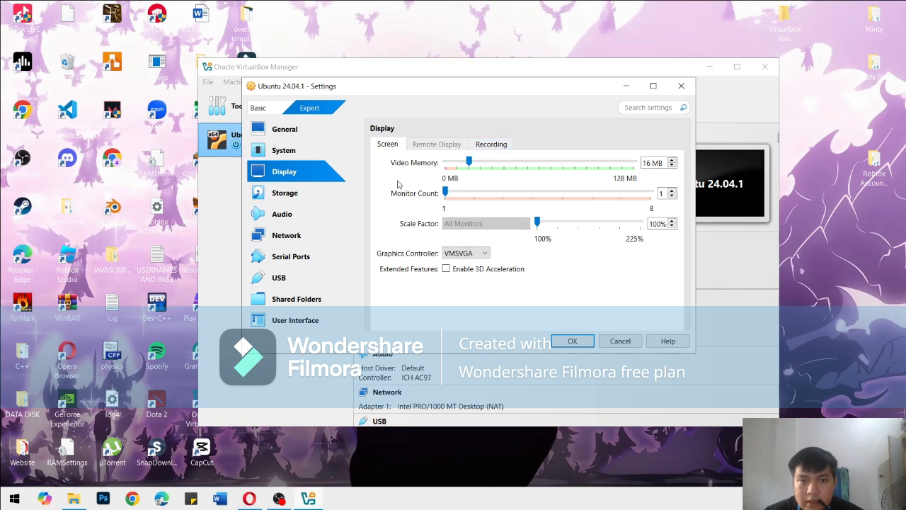
{"action": "left_click", "coordinate": [484, 145]}
{"action": "left_click", "coordinate": [407, 144]}
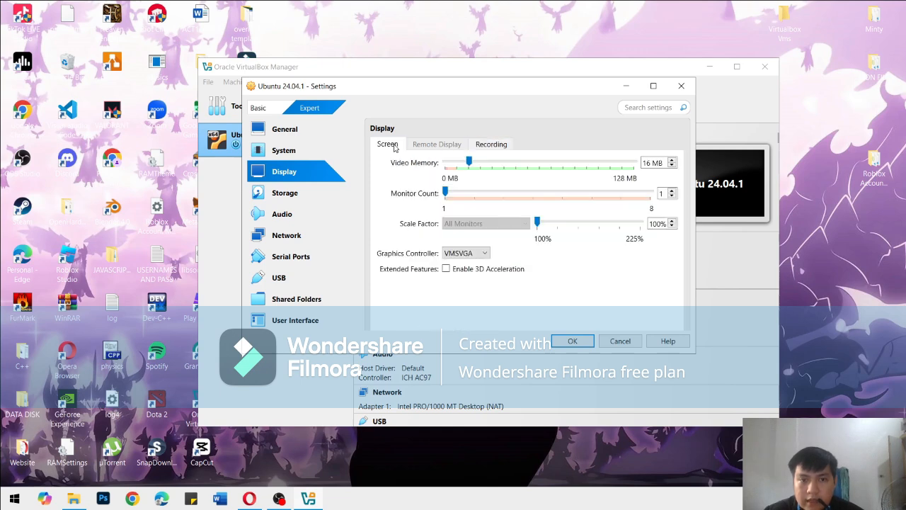
Attach the disc image ubuntu-24.04.1-desktop-amd64 (1) from Downloads to the empty optical drive on the IDE controller
{"action": "left_click", "coordinate": [279, 190]}
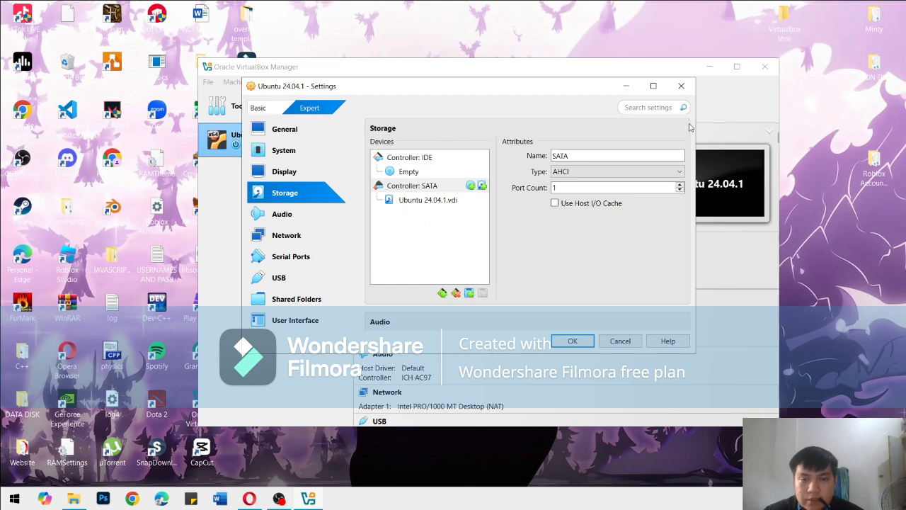
{"action": "left_click", "coordinate": [418, 173]}
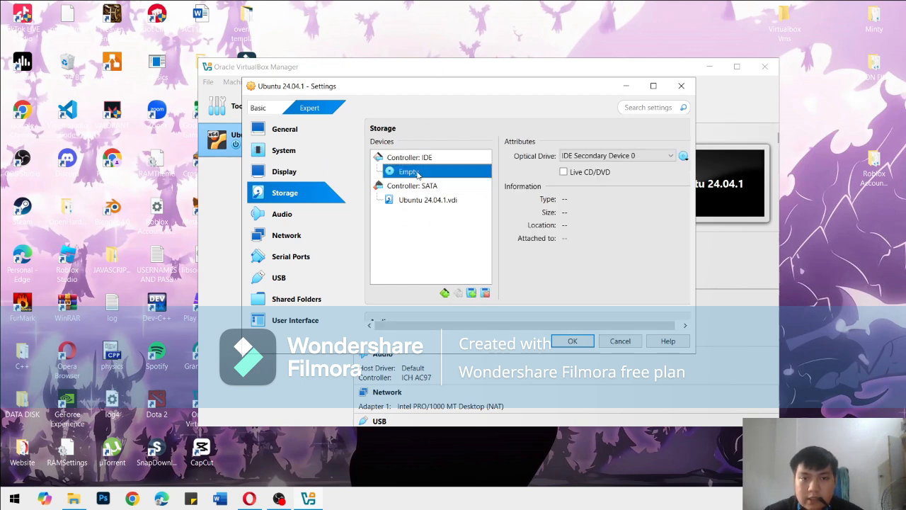
{"action": "left_click", "coordinate": [684, 157]}
{"action": "left_click", "coordinate": [655, 174]}
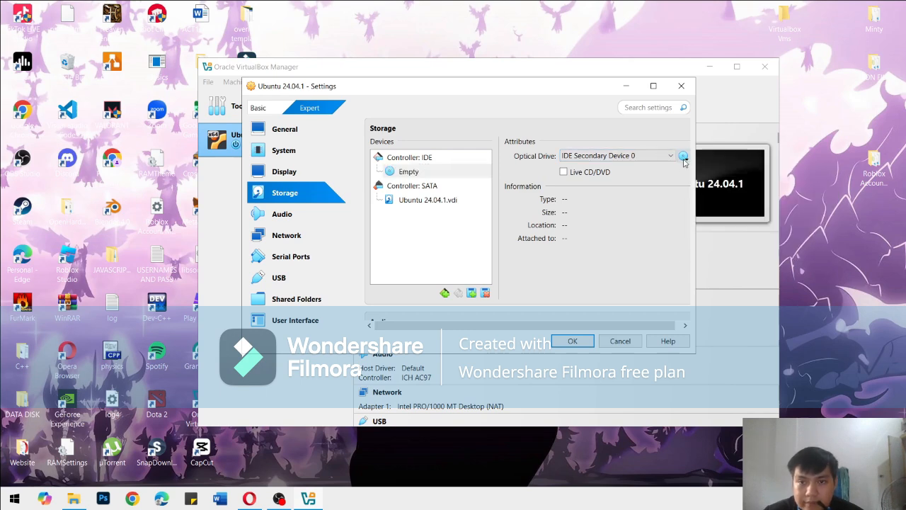
{"action": "left_click", "coordinate": [684, 157]}
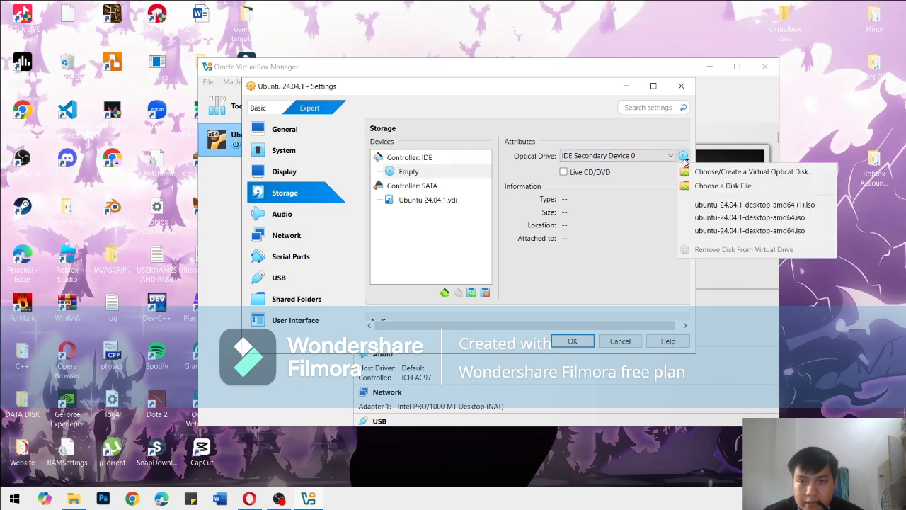
{"action": "left_click", "coordinate": [702, 187]}
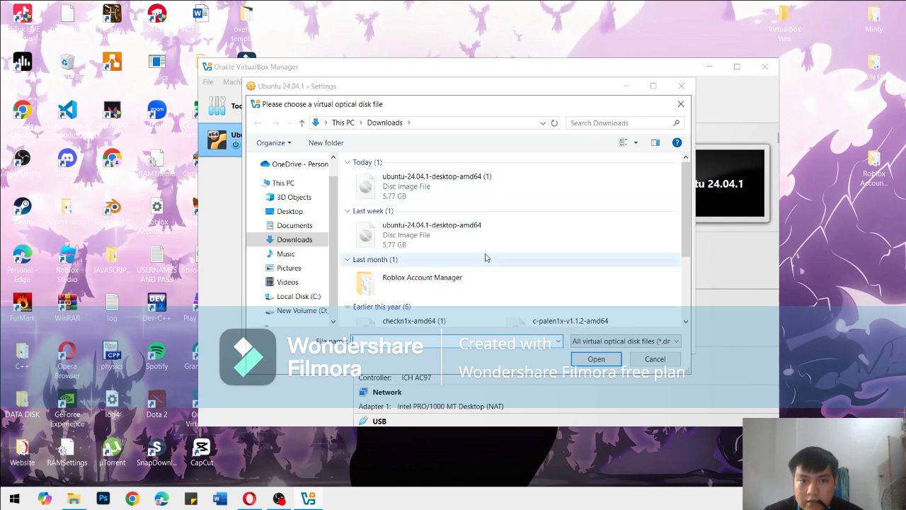
{"action": "left_click", "coordinate": [442, 180]}
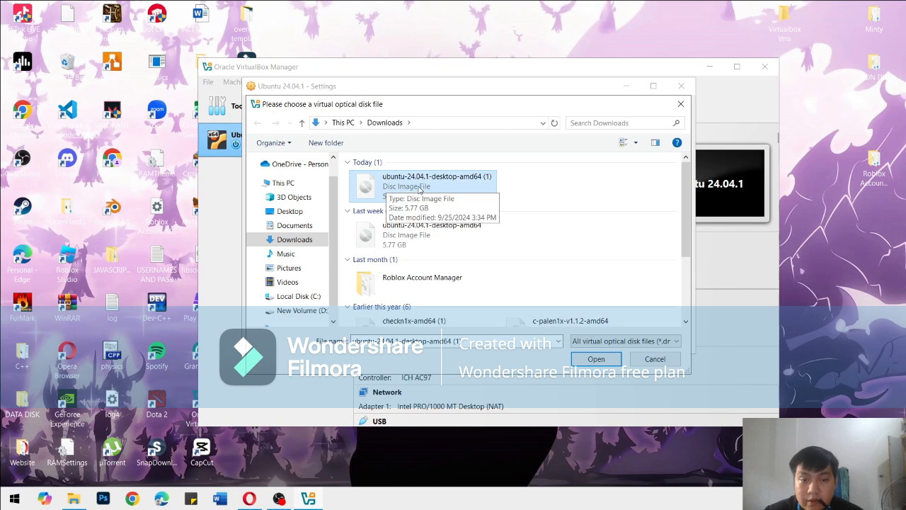
{"action": "left_click", "coordinate": [598, 359]}
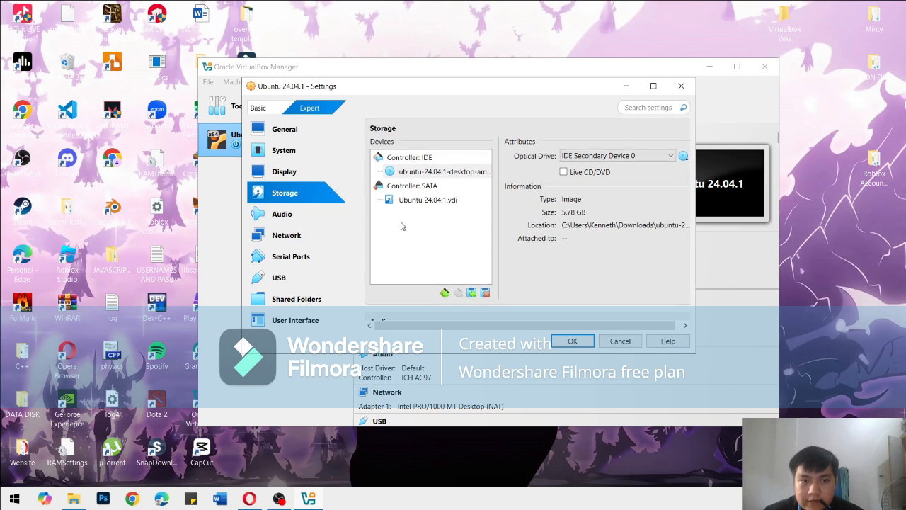
Look through the machine's audio, network, serial port, USB, shared folder and user interface settings
{"action": "scroll", "coordinate": [610, 190], "scroll_direction": "down", "scroll_amount": 5}
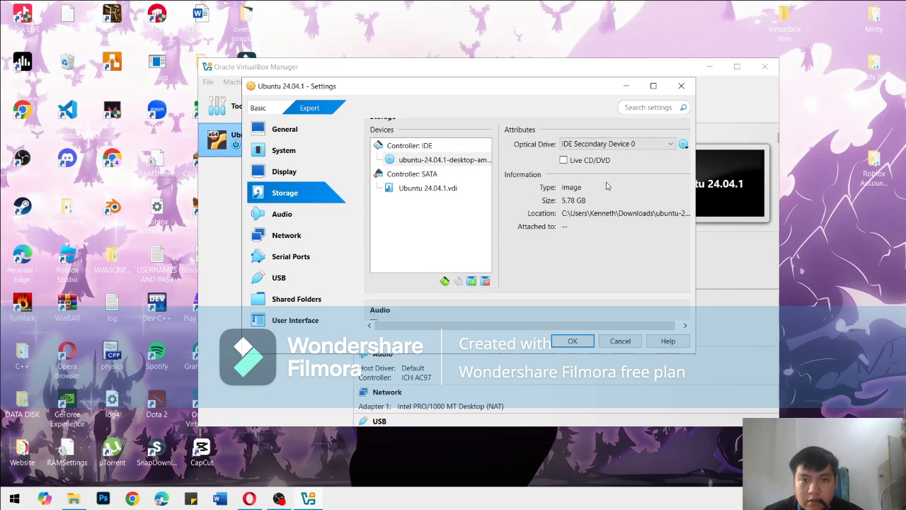
{"action": "scroll", "coordinate": [611, 190], "scroll_direction": "down", "scroll_amount": 1}
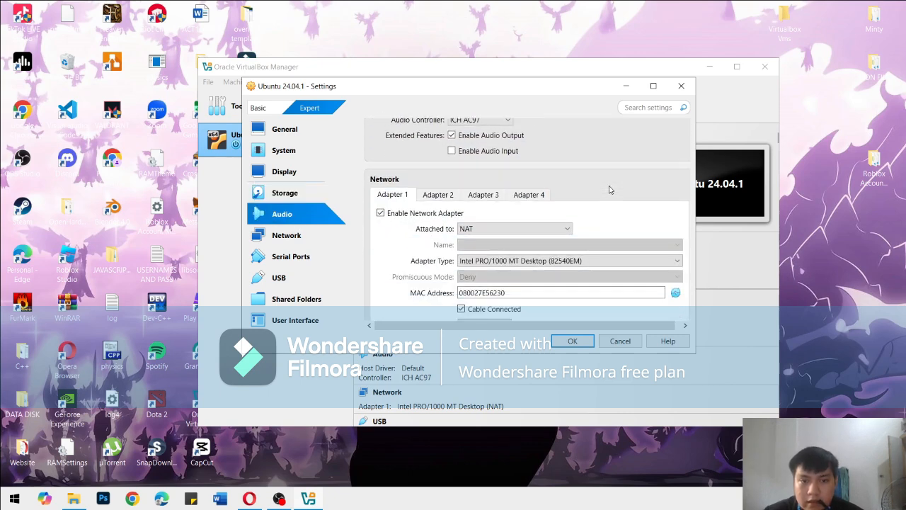
{"action": "scroll", "coordinate": [611, 189], "scroll_direction": "down", "scroll_amount": 5}
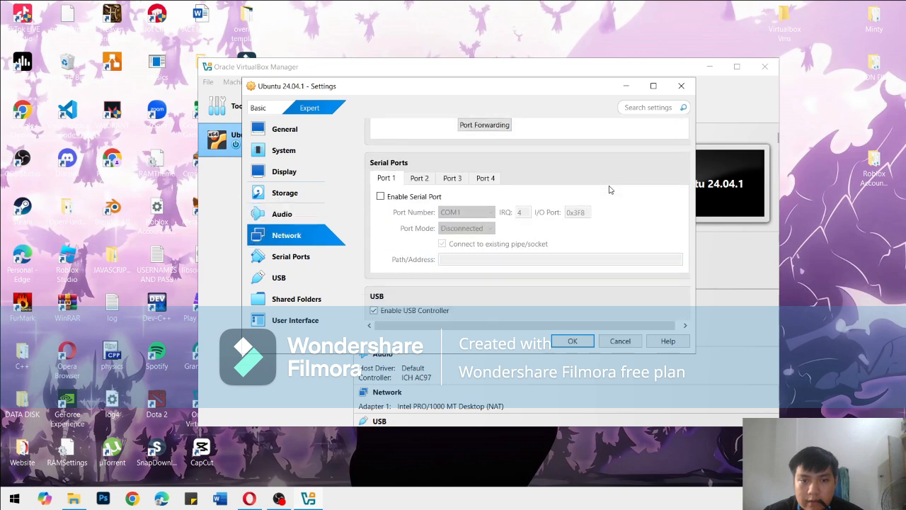
{"action": "scroll", "coordinate": [390, 248], "scroll_direction": "down", "scroll_amount": 6}
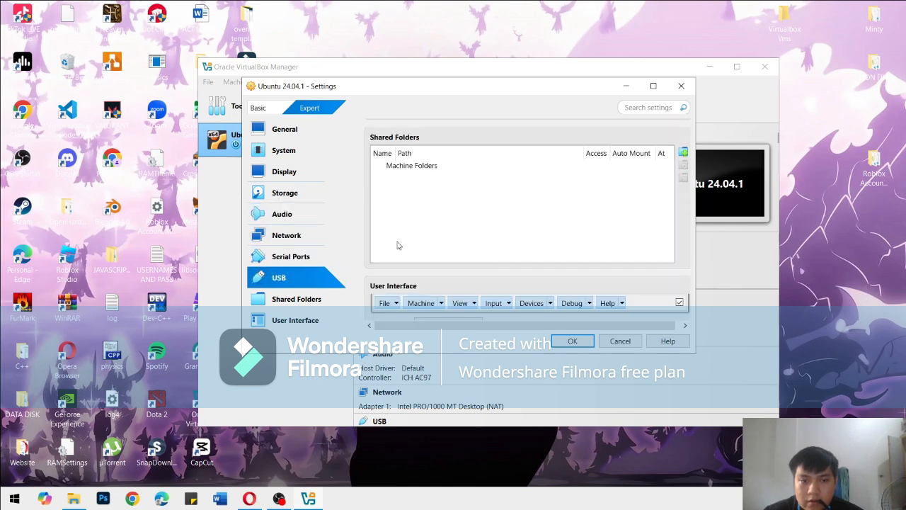
{"action": "scroll", "coordinate": [399, 243], "scroll_direction": "up", "scroll_amount": 1}
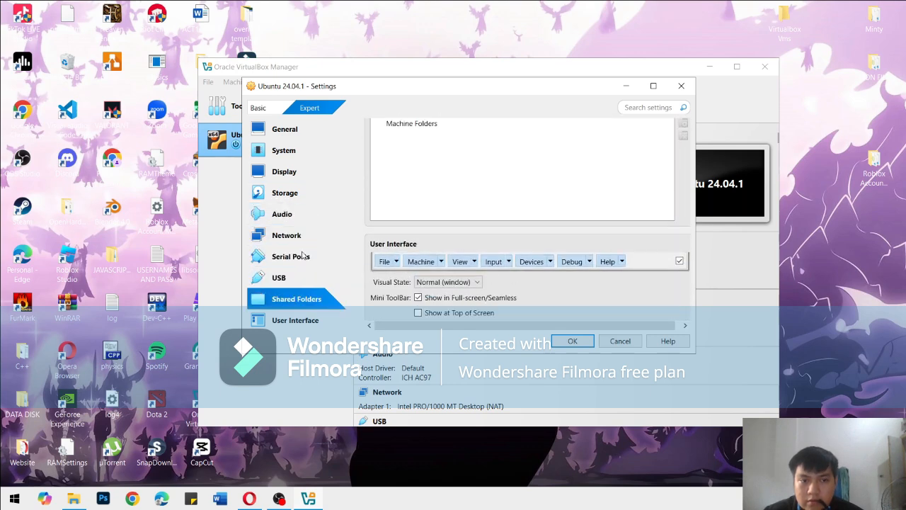
Keep the optical drive on IDE Secondary Device 0 and save the machine's settings
{"action": "left_click", "coordinate": [292, 193]}
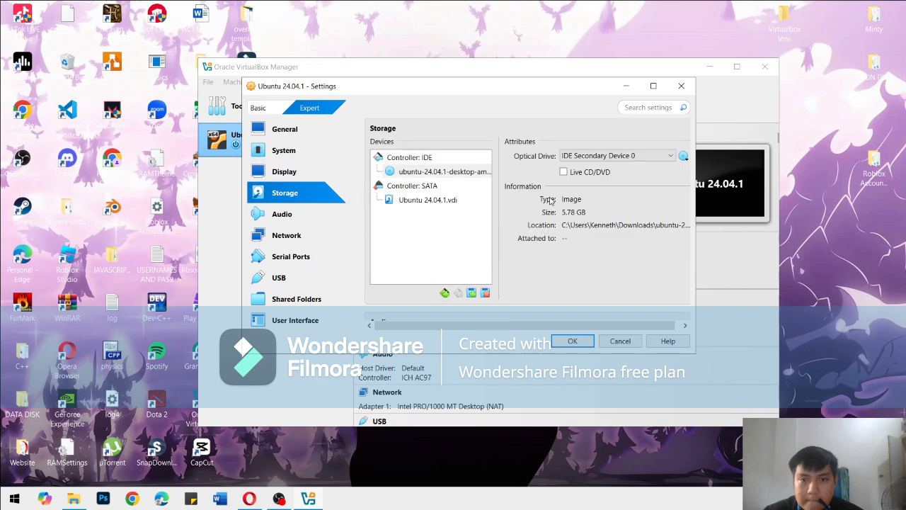
{"action": "left_click", "coordinate": [627, 156]}
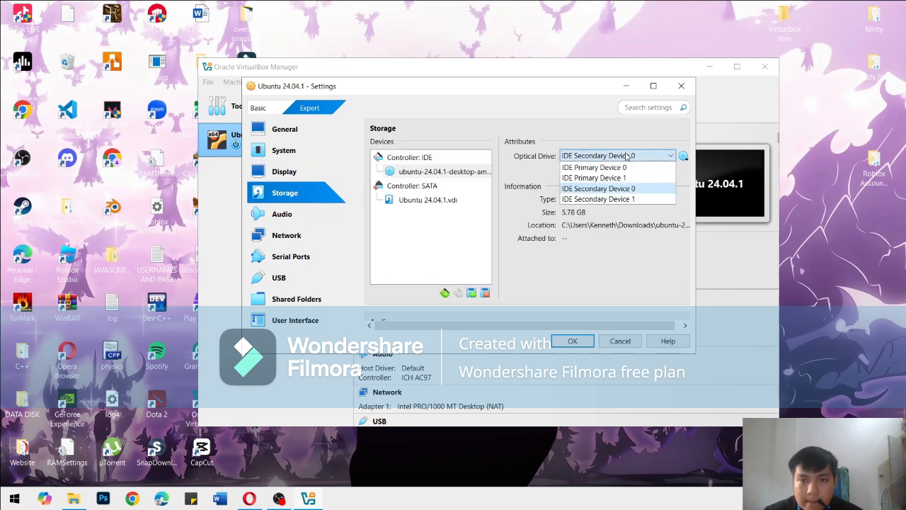
{"action": "left_click", "coordinate": [626, 156]}
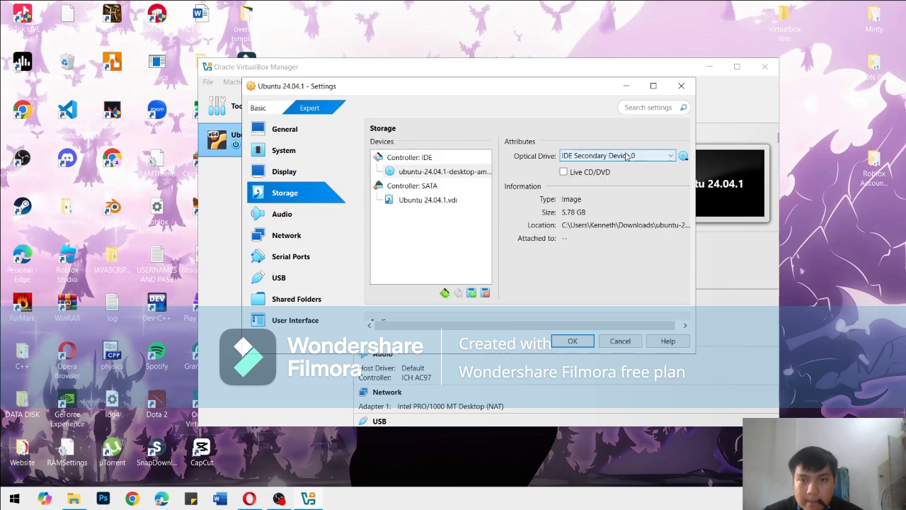
{"action": "left_click", "coordinate": [574, 342]}
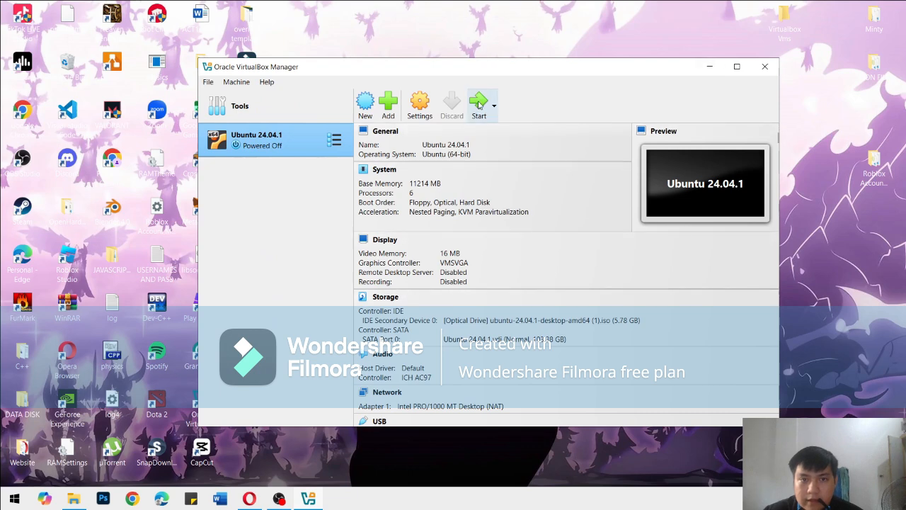
Start the Ubuntu 24.04.1 virtual machine and minimize the VirtualBox Manager window
{"action": "left_click_drag", "start_coordinate": [480, 70], "coordinate": [487, 69]}
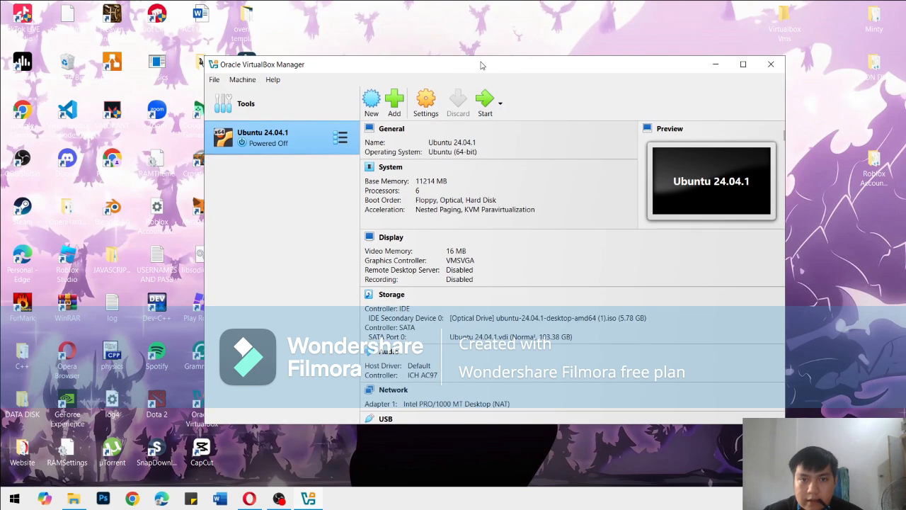
{"action": "left_click", "coordinate": [486, 107]}
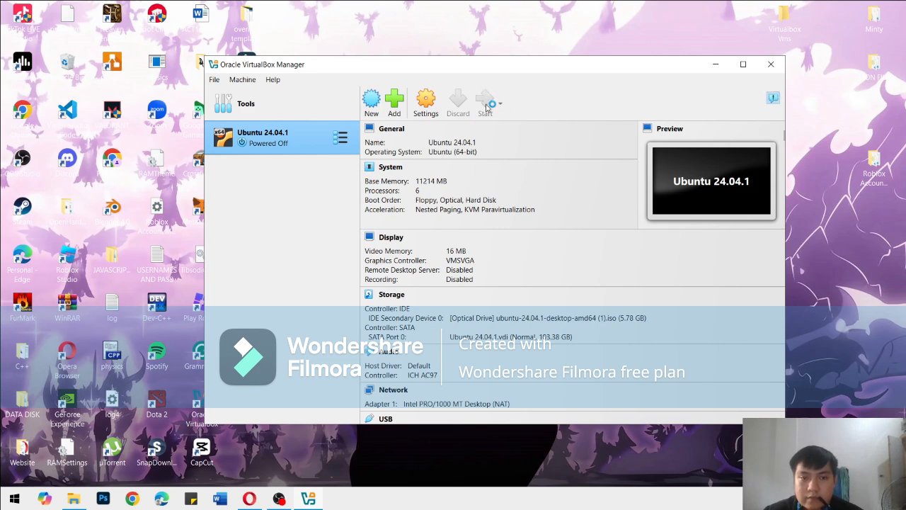
{"action": "left_click_drag", "start_coordinate": [574, 66], "coordinate": [587, 67]}
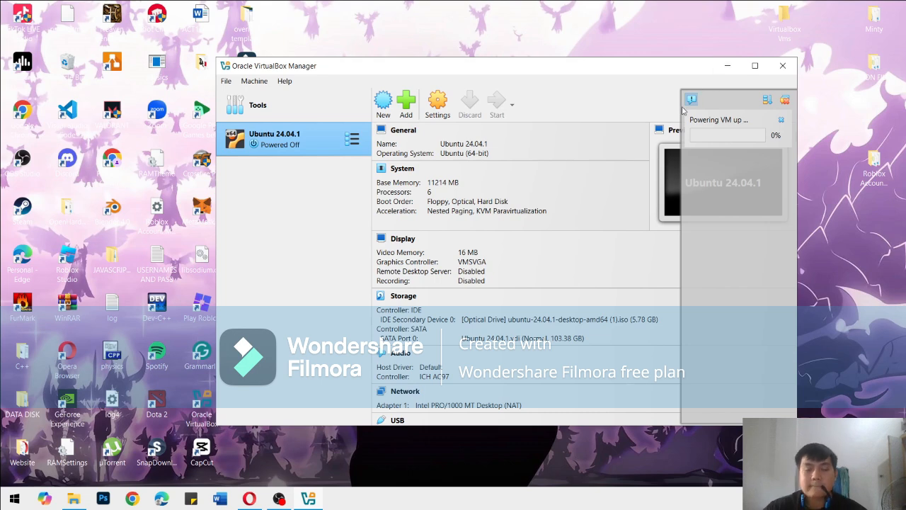
{"action": "left_click", "coordinate": [729, 69]}
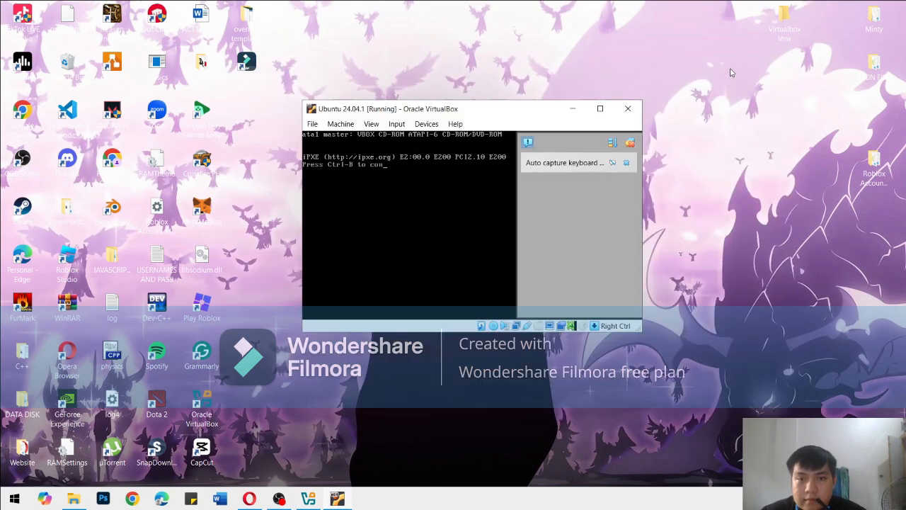
Dismiss the auto capture keyboard notice and let the virtual machine capture the mouse and keyboard
{"action": "left_click_drag", "start_coordinate": [506, 113], "coordinate": [541, 80]}
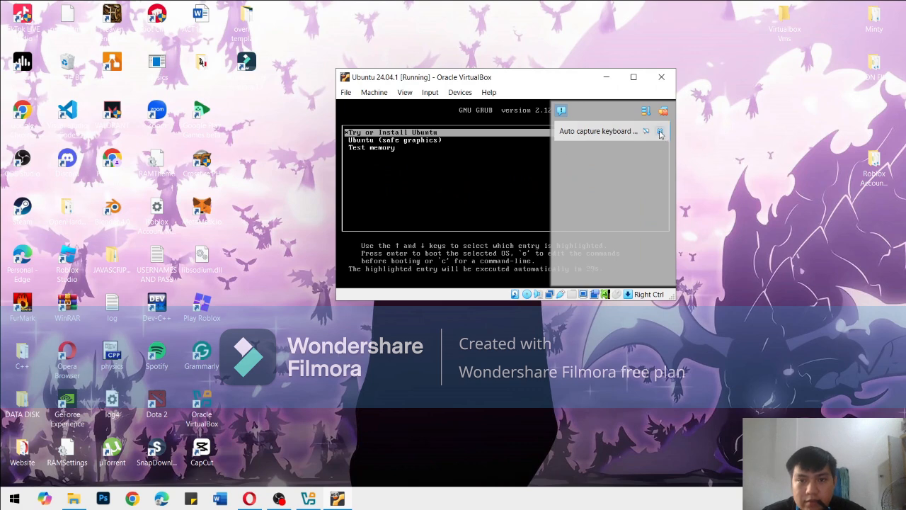
{"action": "left_click", "coordinate": [660, 132]}
{"action": "left_click", "coordinate": [572, 189]}
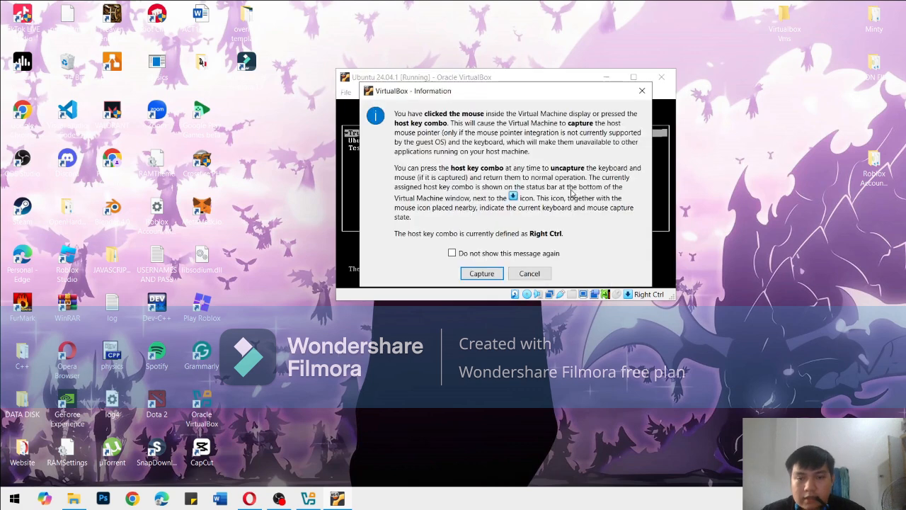
{"action": "left_click", "coordinate": [482, 273]}
Boot the Ubuntu (safe graphics) entry from the GRUB menu and dismiss the mouse integration notice
{"action": "key", "text": "Down"}
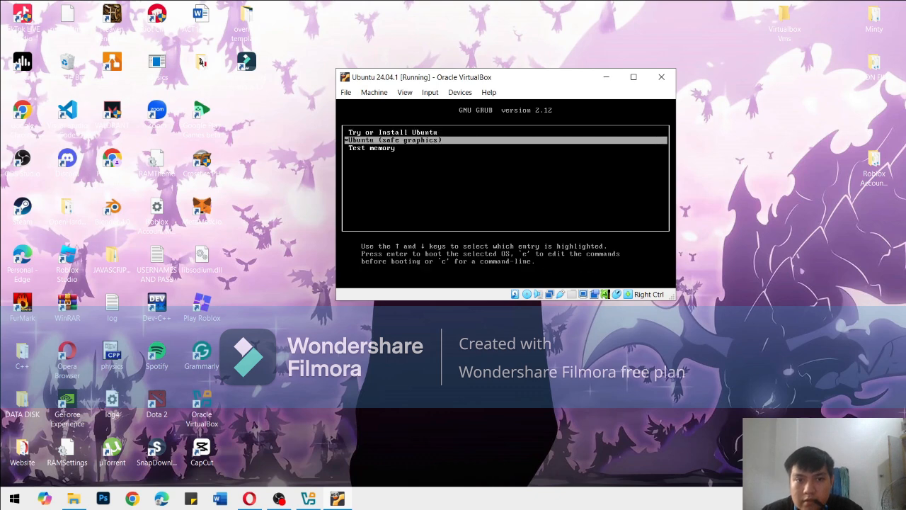
{"action": "key", "text": "Down"}
{"action": "key", "text": "Up"}
{"action": "key", "text": "Down"}
{"action": "key", "text": "Up"}
{"action": "key", "text": "Up"}
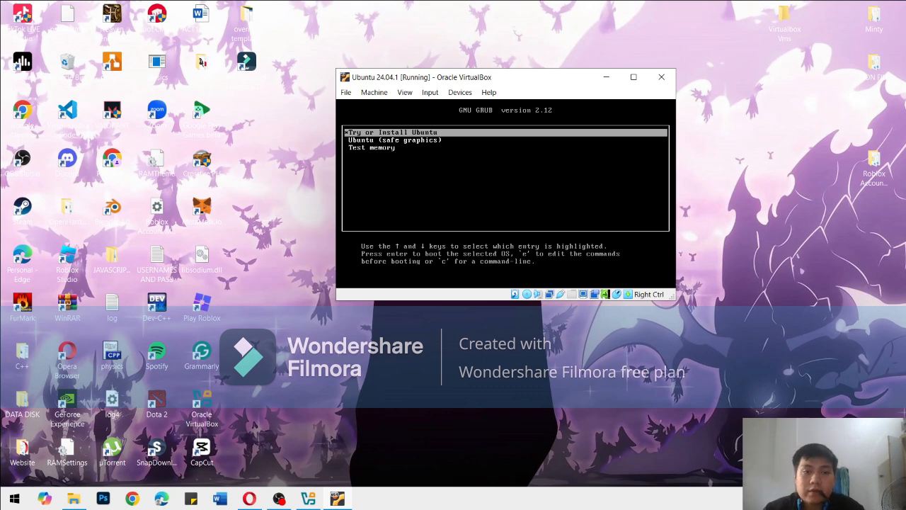
{"action": "key", "text": "Down"}
{"action": "key", "text": "Up"}
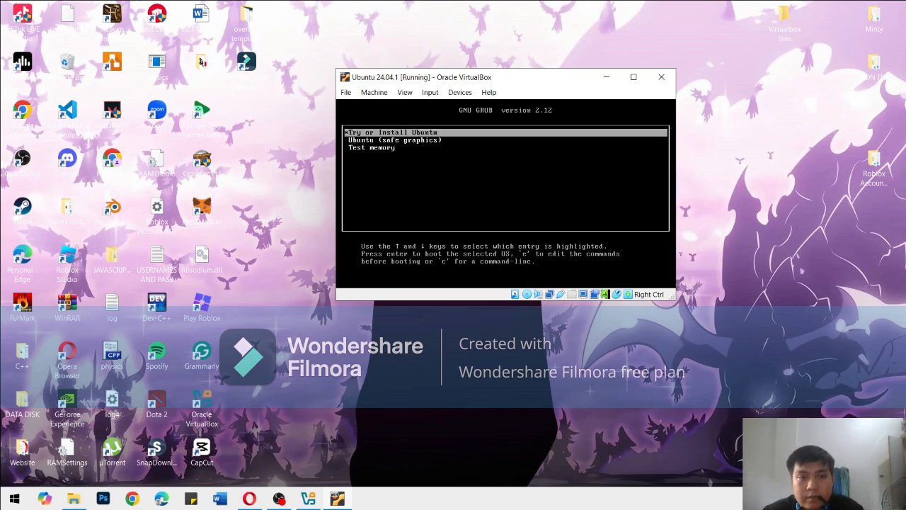
{"action": "key", "text": "Down"}
{"action": "key", "text": "Return"}
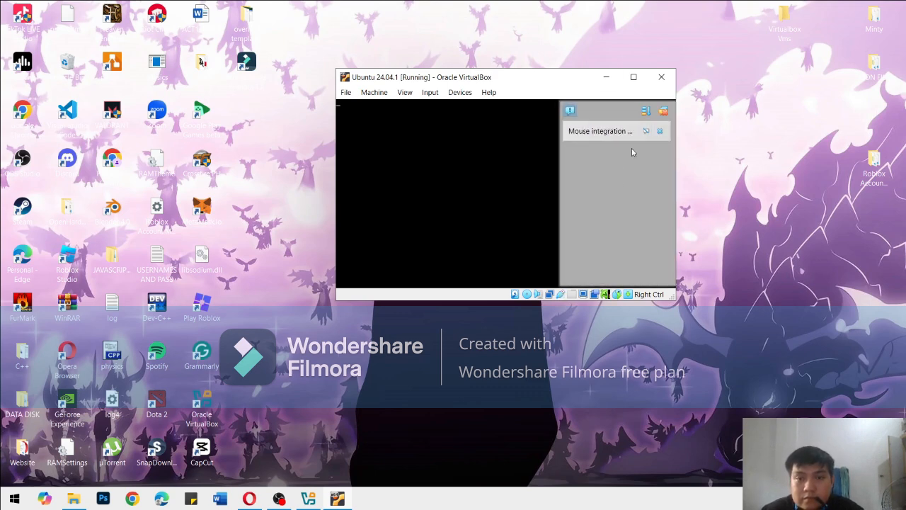
{"action": "left_click", "coordinate": [660, 132]}
{"action": "left_click_drag", "start_coordinate": [552, 80], "coordinate": [544, 82]}
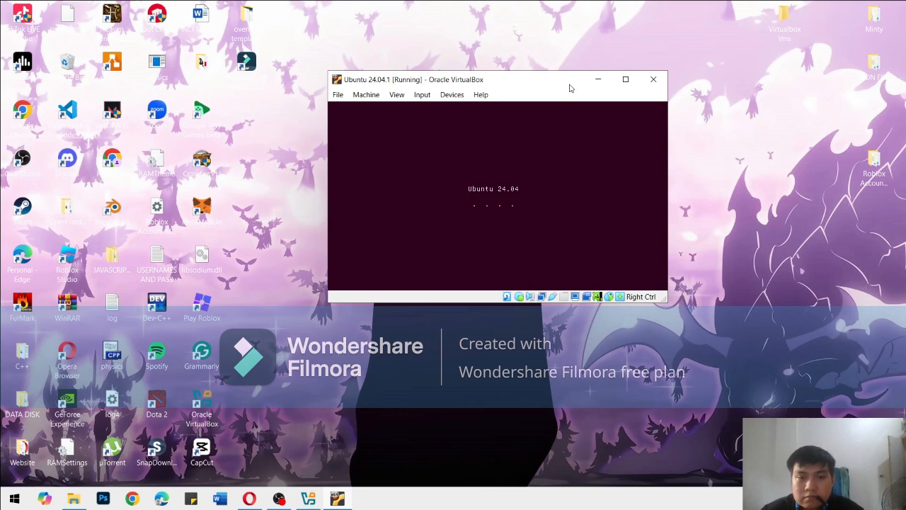
{"action": "left_click_drag", "start_coordinate": [556, 80], "coordinate": [550, 99]}
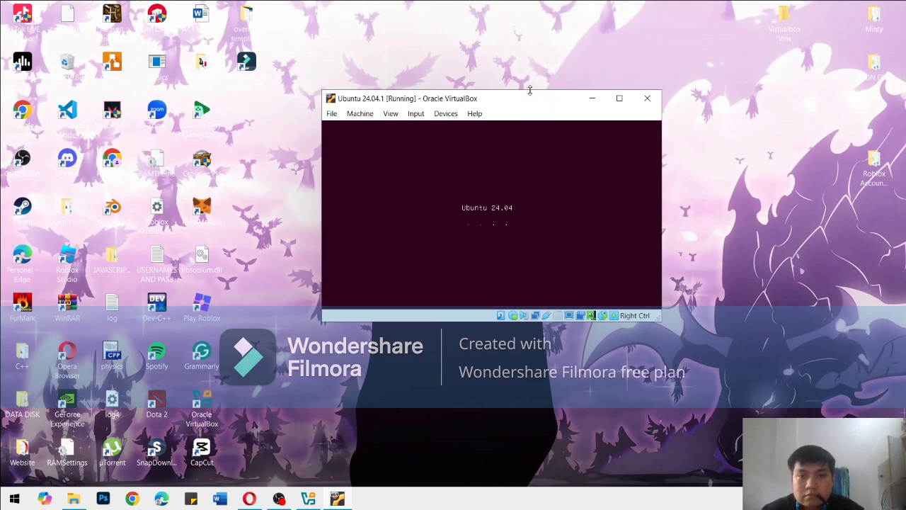
{"action": "mouse_move", "coordinate": [529, 99]}
{"action": "left_mouse_down"}
{"action": "mouse_move", "coordinate": [528, 90]}
{"action": "mouse_move", "coordinate": [516, 110]}
{"action": "left_mouse_up"}
{"action": "left_click_drag", "start_coordinate": [312, 100], "coordinate": [282, 77]}
{"action": "left_click_drag", "start_coordinate": [469, 96], "coordinate": [489, 128]}
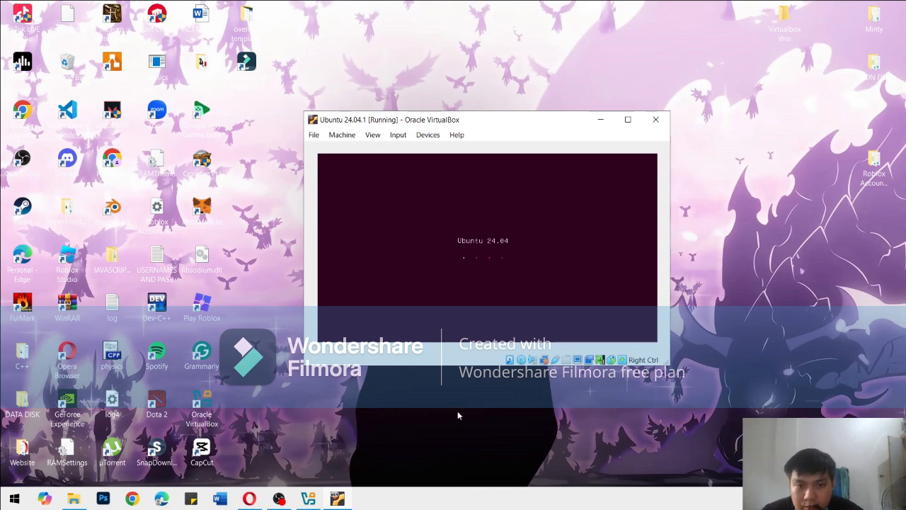
{"action": "left_click_drag", "start_coordinate": [497, 125], "coordinate": [495, 132]}
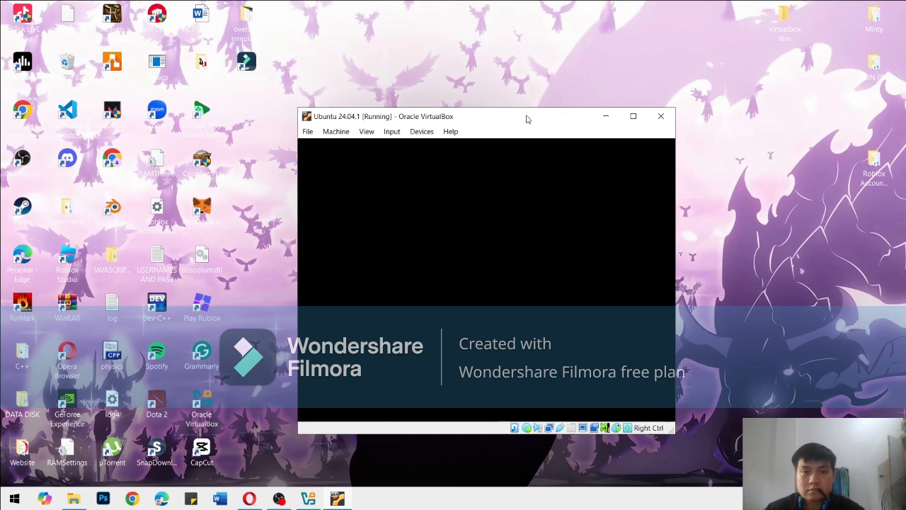
{"action": "left_click_drag", "start_coordinate": [522, 116], "coordinate": [517, 126]}
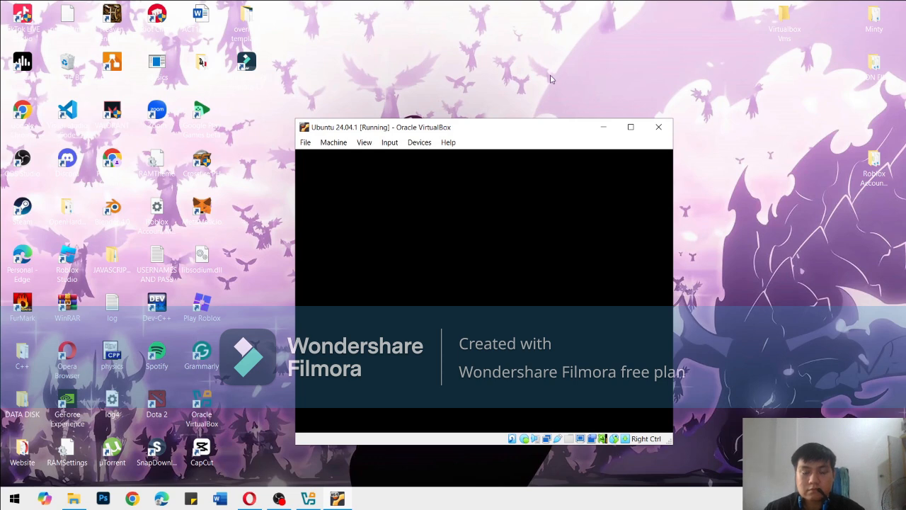
{"action": "left_click_drag", "start_coordinate": [542, 130], "coordinate": [536, 125]}
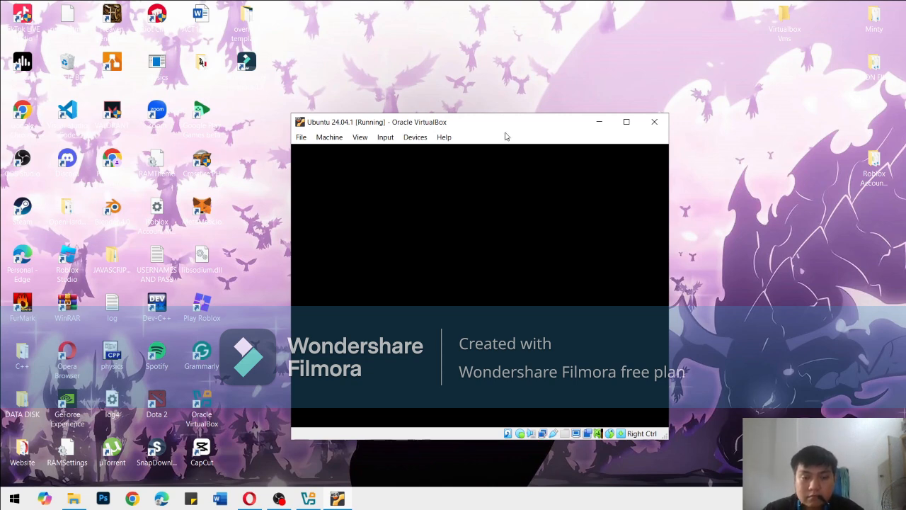
{"action": "left_click_drag", "start_coordinate": [512, 127], "coordinate": [516, 131]}
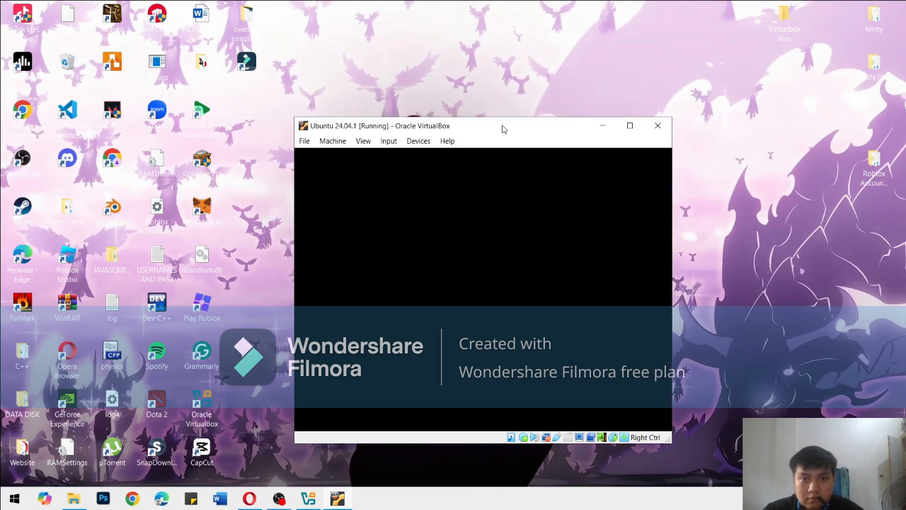
{"action": "left_click_drag", "start_coordinate": [504, 127], "coordinate": [506, 118]}
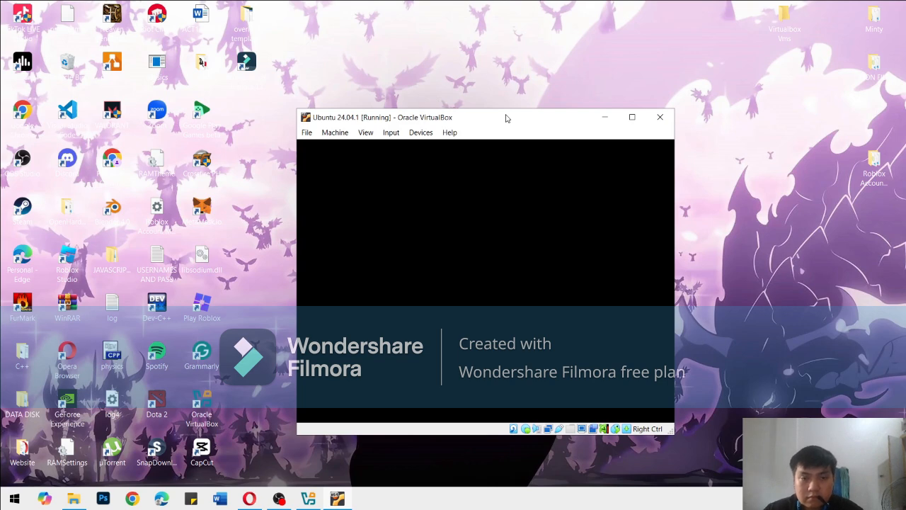
{"action": "left_click_drag", "start_coordinate": [514, 118], "coordinate": [517, 108]}
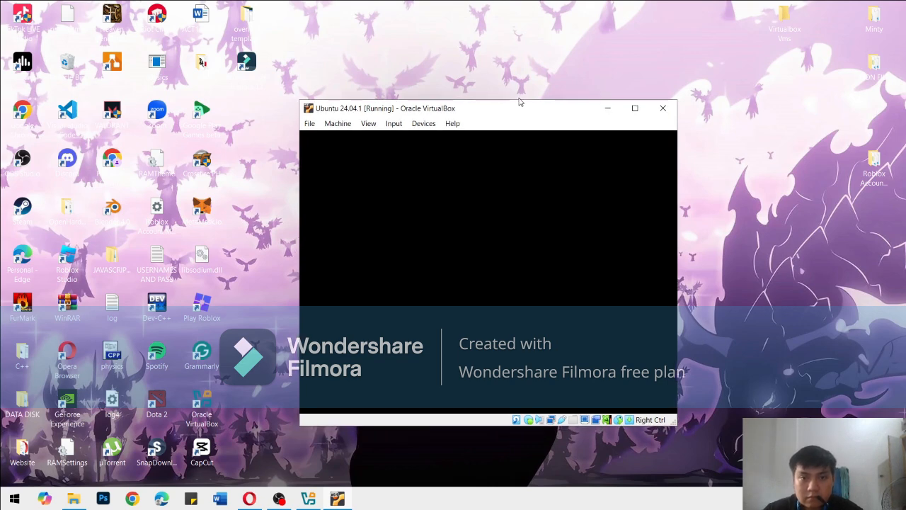
{"action": "left_click", "coordinate": [516, 75]}
{"action": "left_click", "coordinate": [521, 105]}
{"action": "left_click_drag", "start_coordinate": [526, 101], "coordinate": [524, 59]}
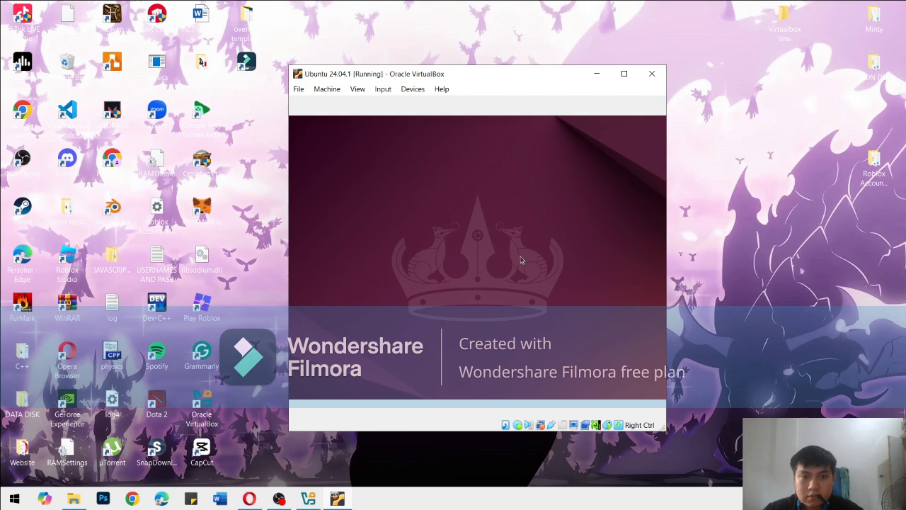
{"action": "mouse_move", "coordinate": [493, 76]}
{"action": "left_mouse_down"}
{"action": "mouse_move", "coordinate": [513, 86]}
{"action": "mouse_move", "coordinate": [506, 89]}
{"action": "left_mouse_up"}
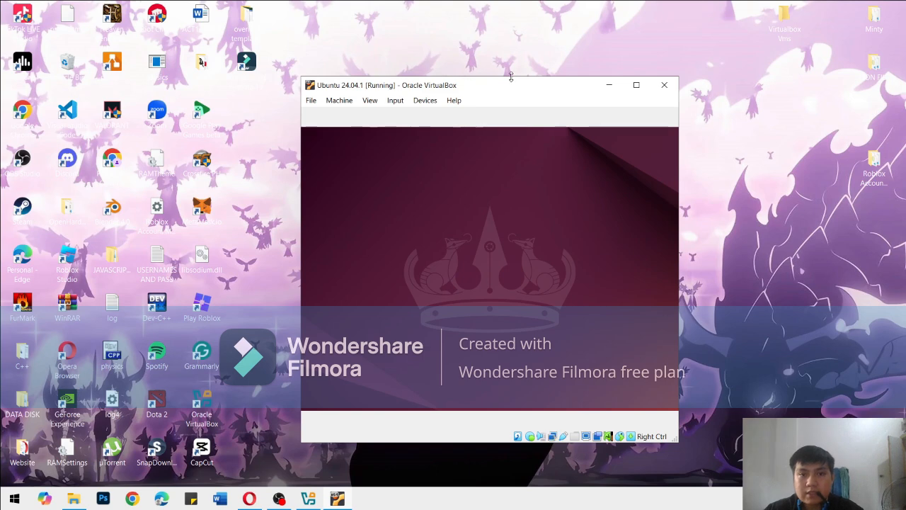
{"action": "left_click_drag", "start_coordinate": [532, 93], "coordinate": [526, 93]}
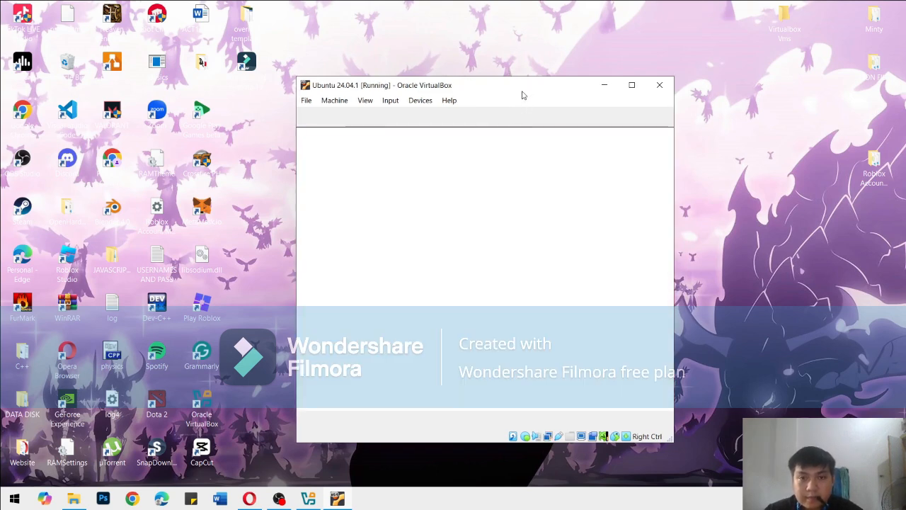
{"action": "left_click_drag", "start_coordinate": [522, 95], "coordinate": [522, 96]}
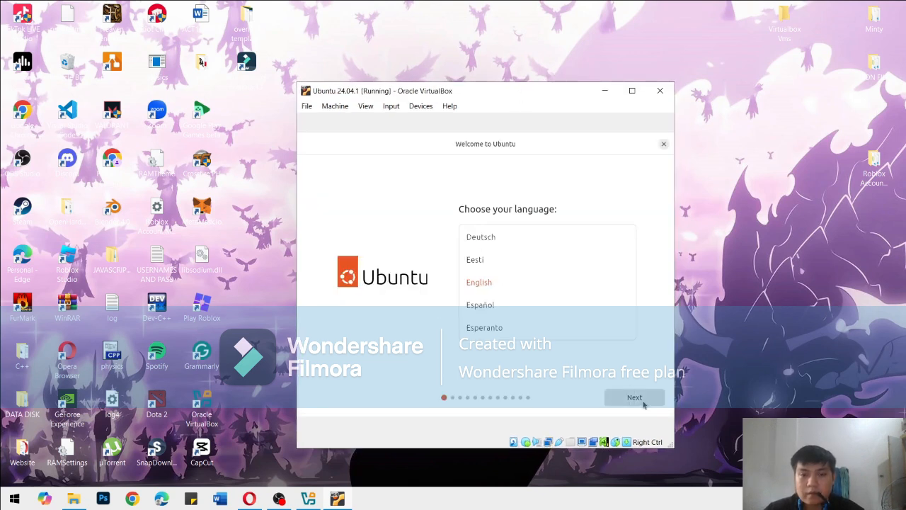
Accept English, the default accessibility settings, the English (US) keyboard layout and the wired connection in the Ubuntu installer
{"action": "left_click", "coordinate": [643, 404]}
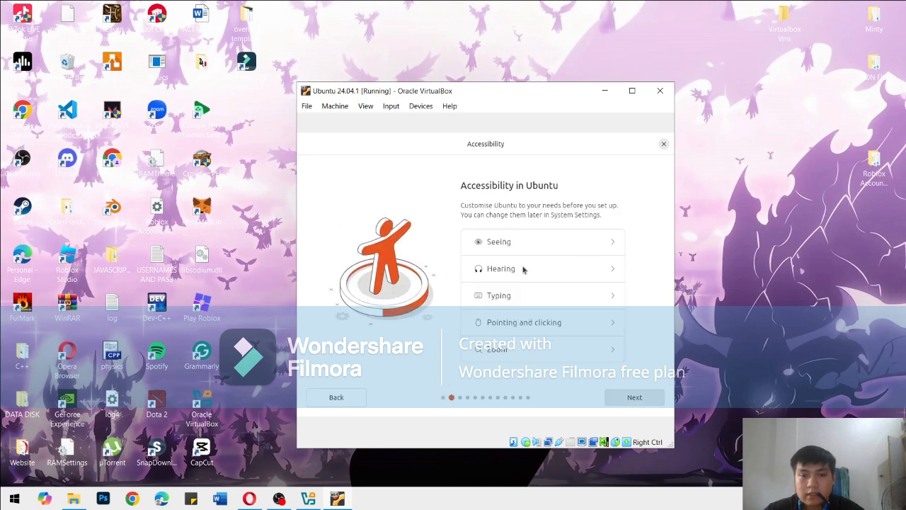
{"action": "left_click", "coordinate": [645, 402]}
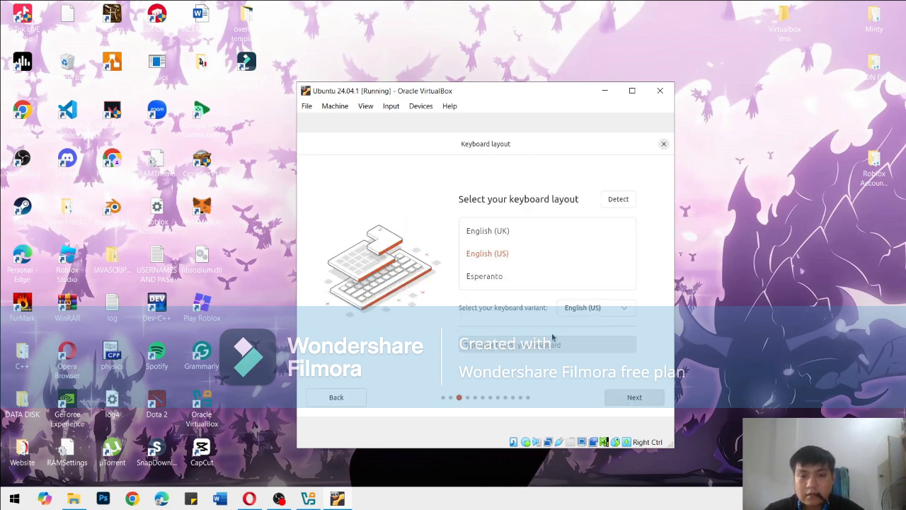
{"action": "left_click", "coordinate": [648, 406]}
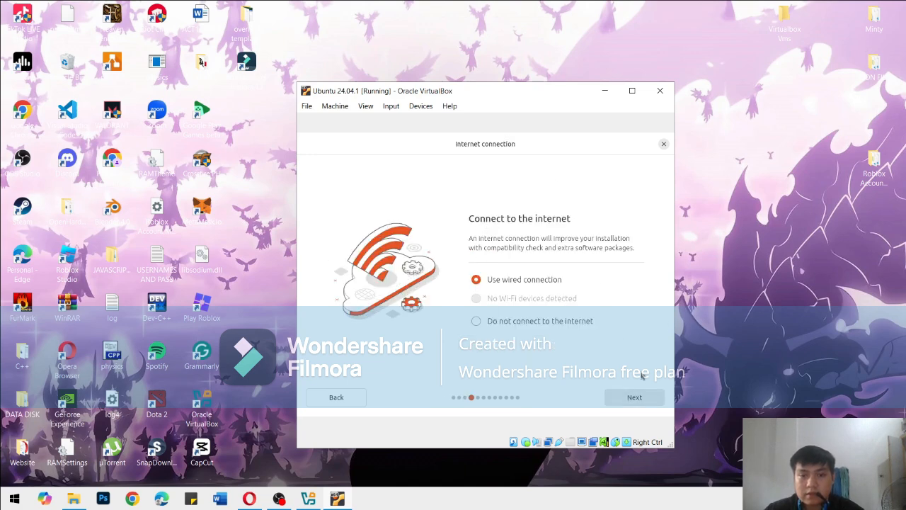
{"action": "left_click", "coordinate": [649, 399]}
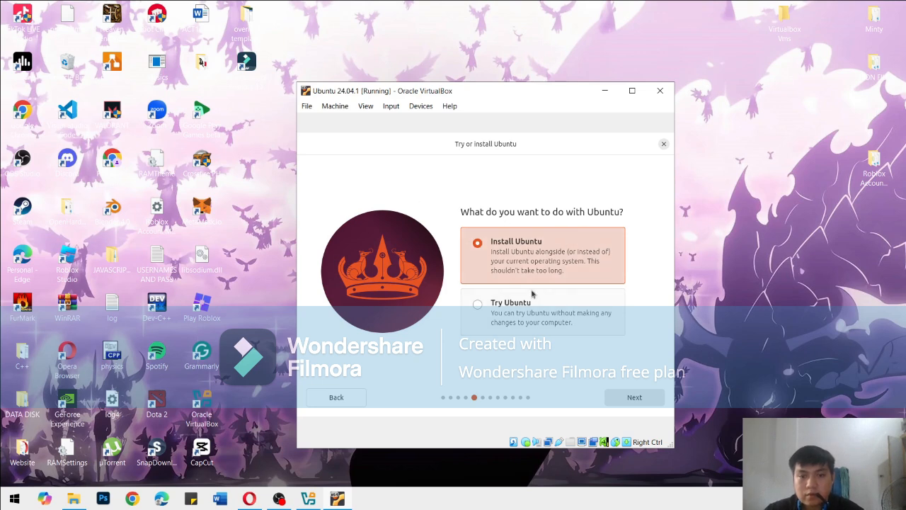
Choose an interactive Ubuntu installation with the default app selection, no proprietary software, and the disk erased
{"action": "left_click", "coordinate": [636, 397]}
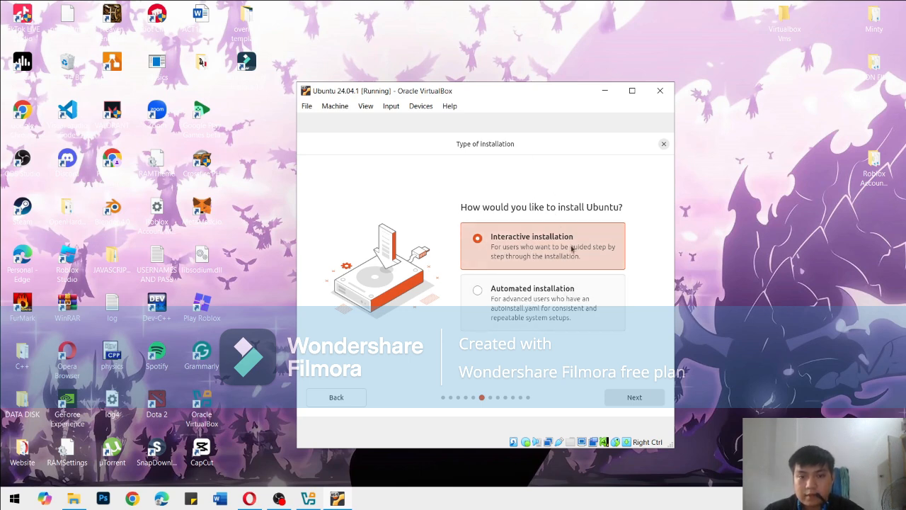
{"action": "left_click", "coordinate": [630, 400]}
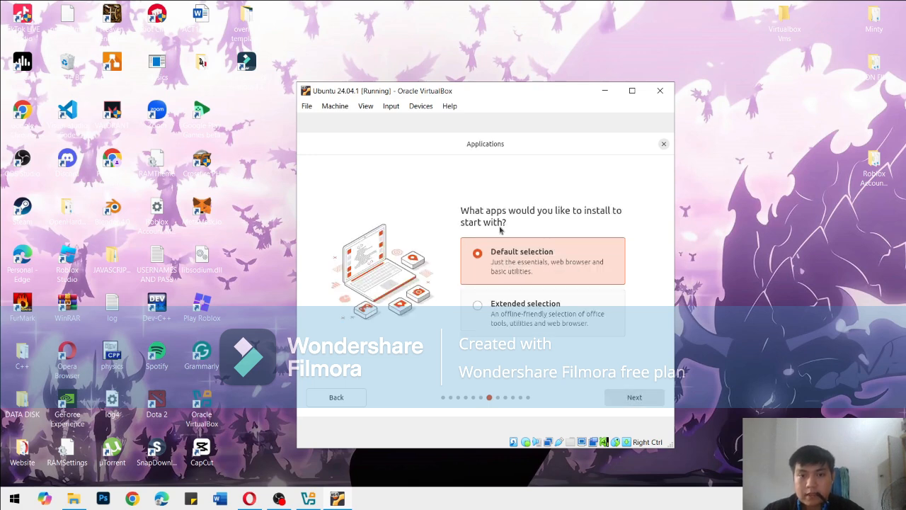
{"action": "left_click", "coordinate": [635, 398]}
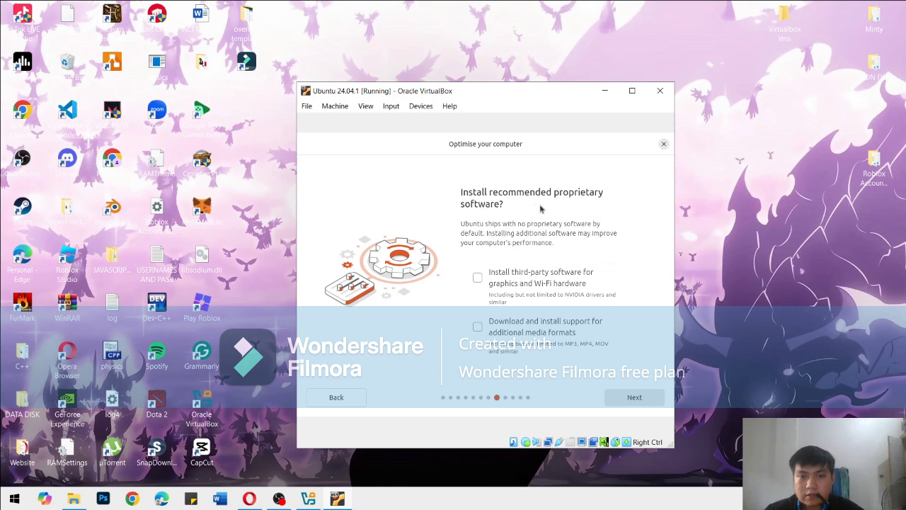
{"action": "left_click", "coordinate": [635, 398]}
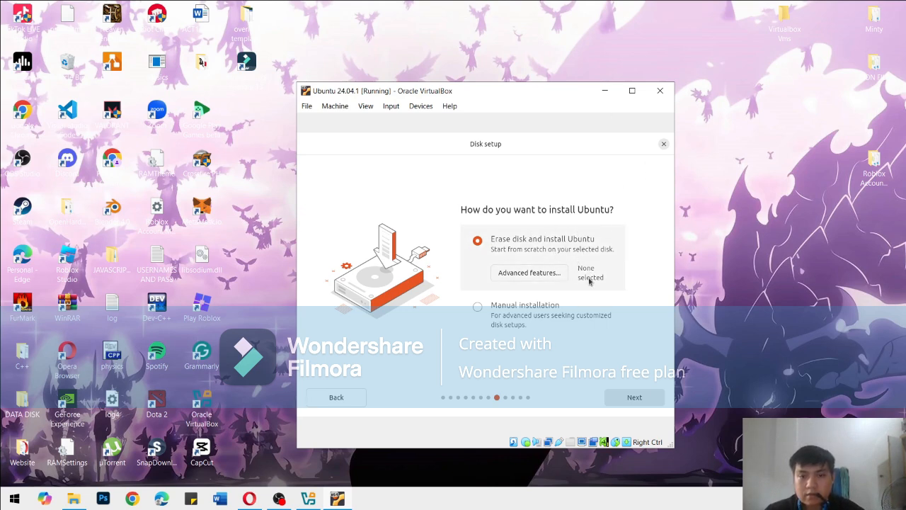
{"action": "left_click", "coordinate": [640, 402]}
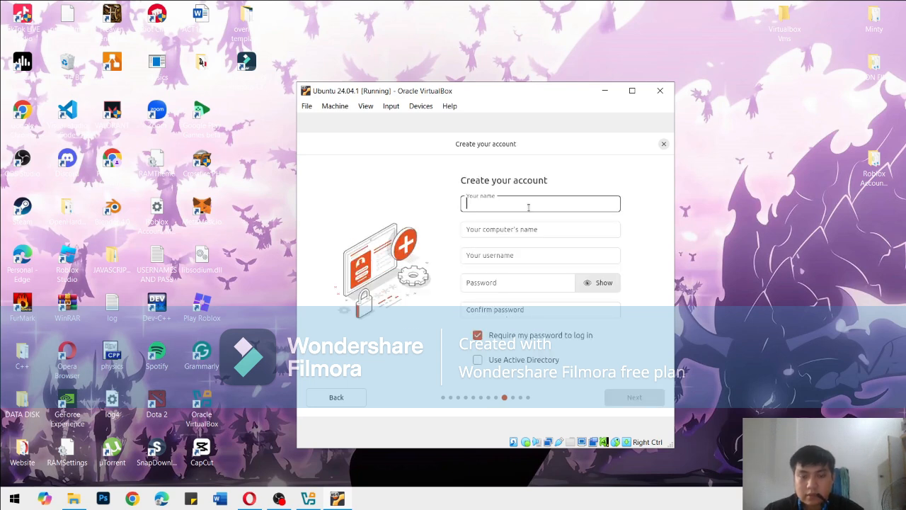
Enter the account holder's first name and remove the "-VirtualBox" suffix from the computer's name
{"action": "type", "text": "Joh"}
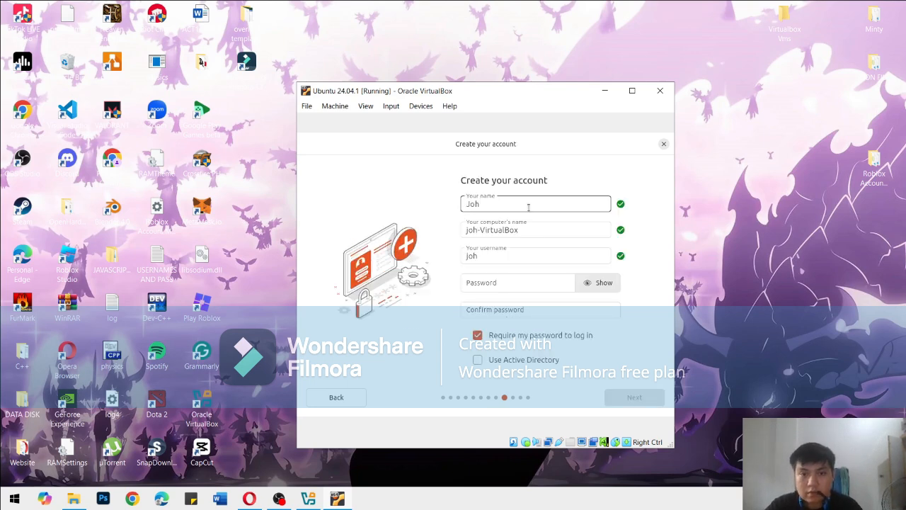
{"action": "key", "text": "BackSpace"}
{"action": "key", "text": "BackSpace"}
{"action": "key", "text": "BackSpace"}
{"action": "type", "text": "Kenneth"}
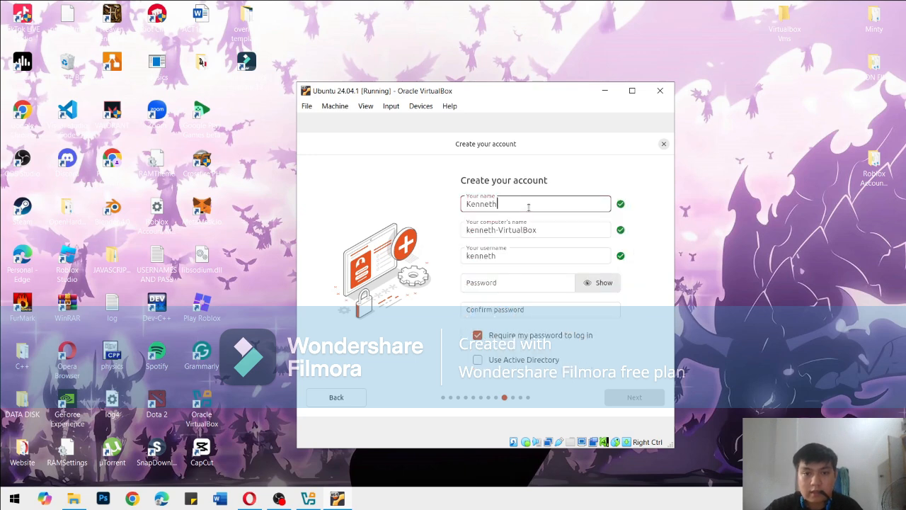
{"action": "left_click", "coordinate": [542, 236]}
{"action": "double_click", "coordinate": [542, 236]}
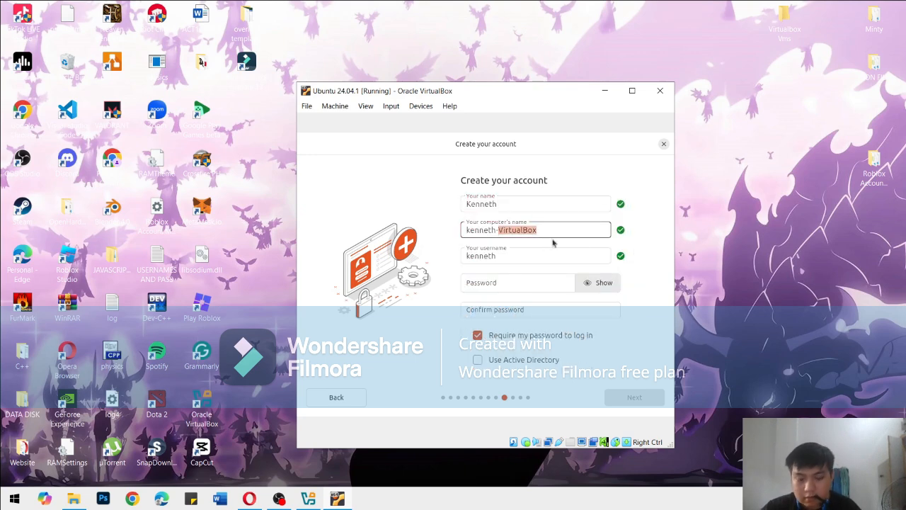
{"action": "key", "text": "BackSpace"}
{"action": "key", "text": "BackSpace"}
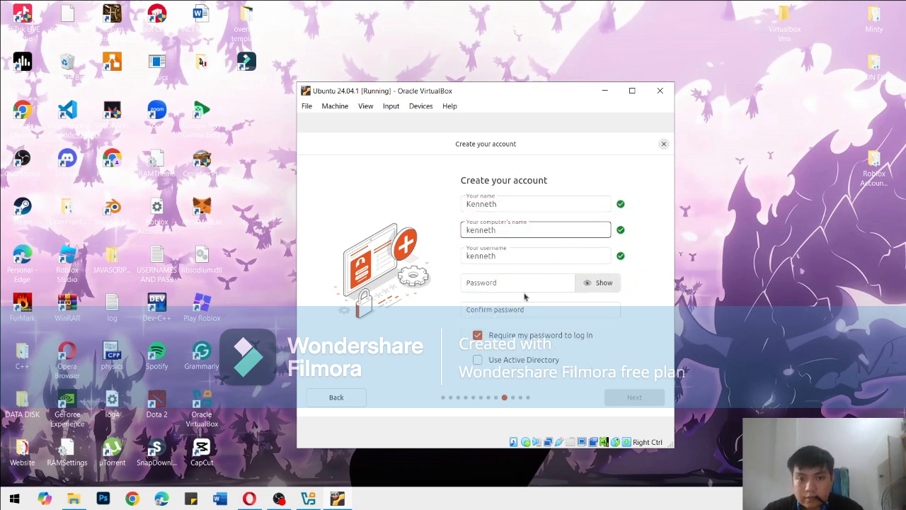
Enter and confirm the account password, keep it required for login, and submit the account details
{"action": "left_click", "coordinate": [522, 282]}
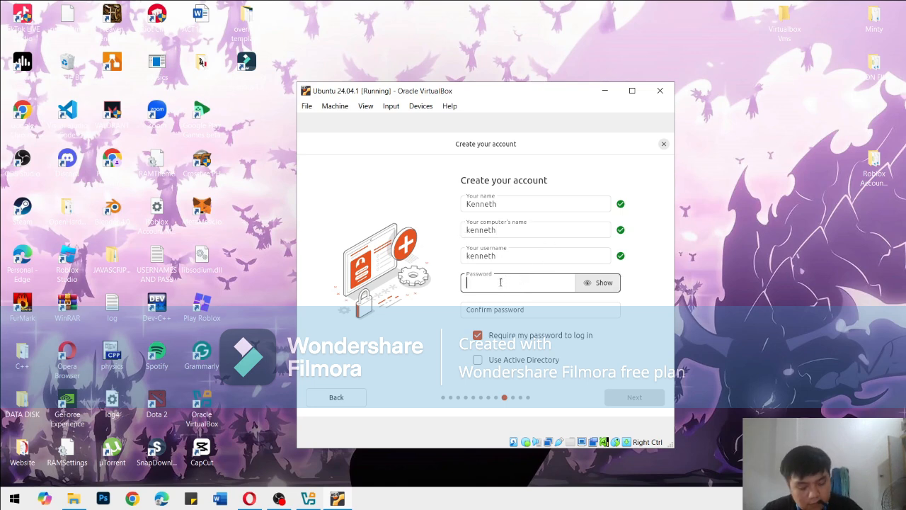
{"action": "type", "text": "•••••••"}
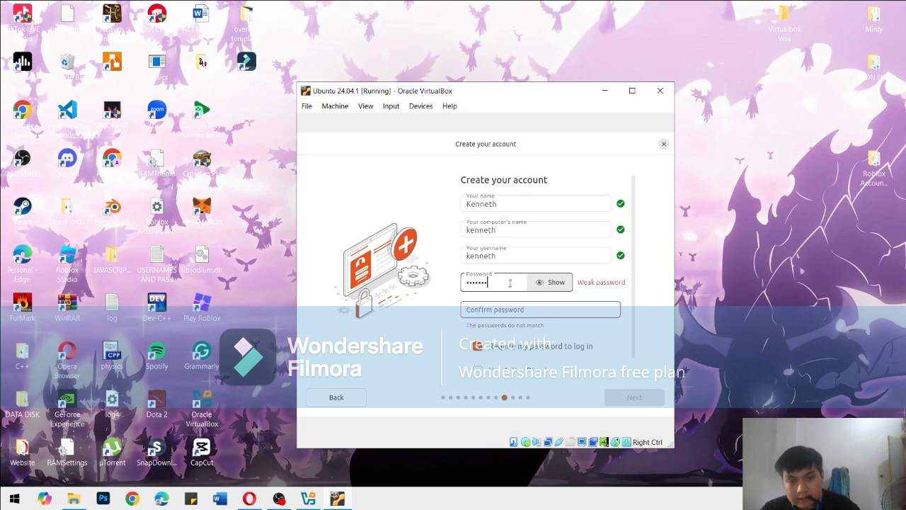
{"action": "left_click", "coordinate": [550, 282]}
{"action": "left_click", "coordinate": [549, 282]}
{"action": "left_click", "coordinate": [522, 310]}
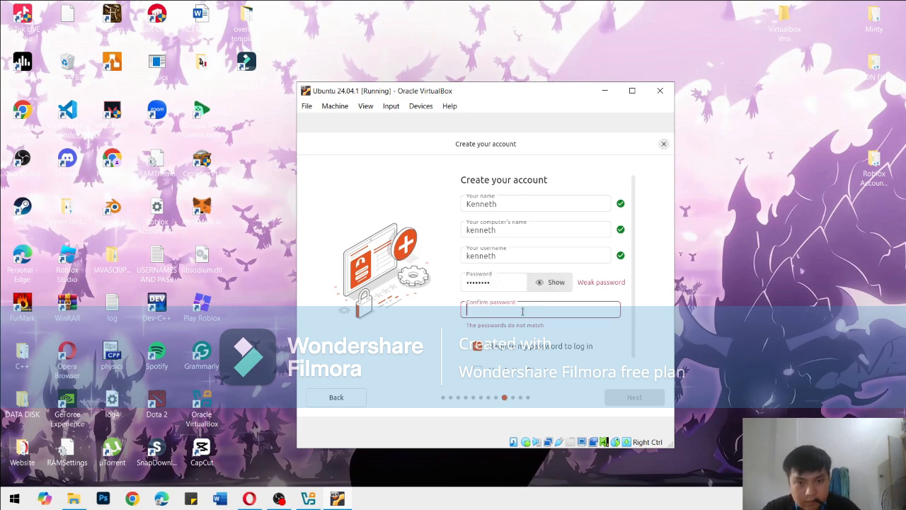
{"action": "type", "text": "••••••"}
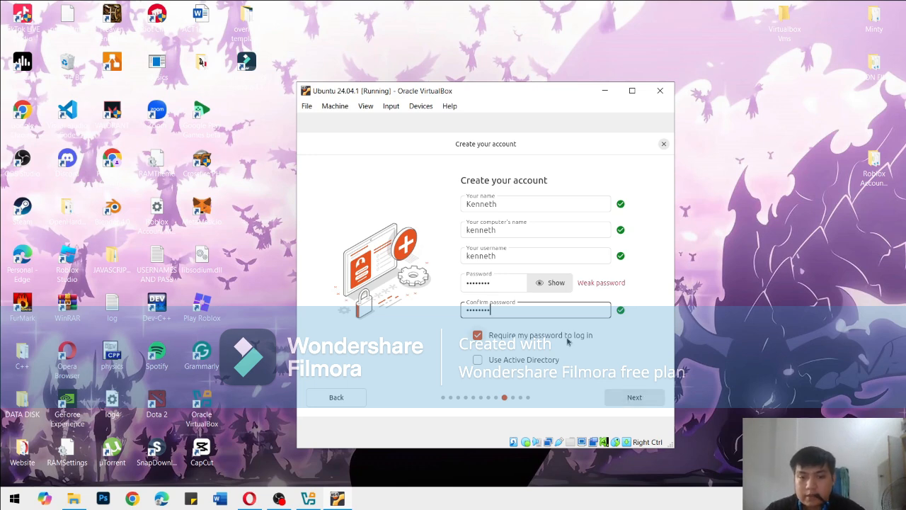
{"action": "left_click", "coordinate": [632, 398]}
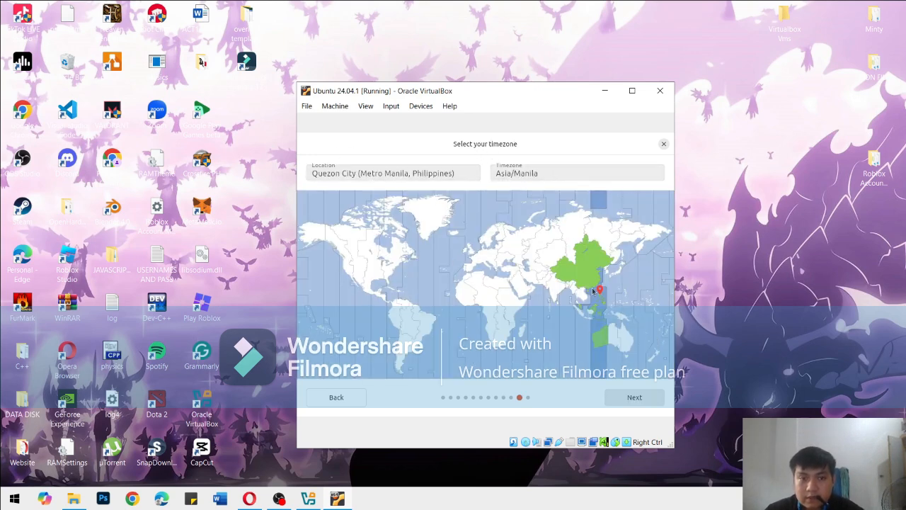
Accept the Asia/Manila timezone and start installing Ubuntu with the reviewed choices
{"action": "left_click", "coordinate": [629, 399]}
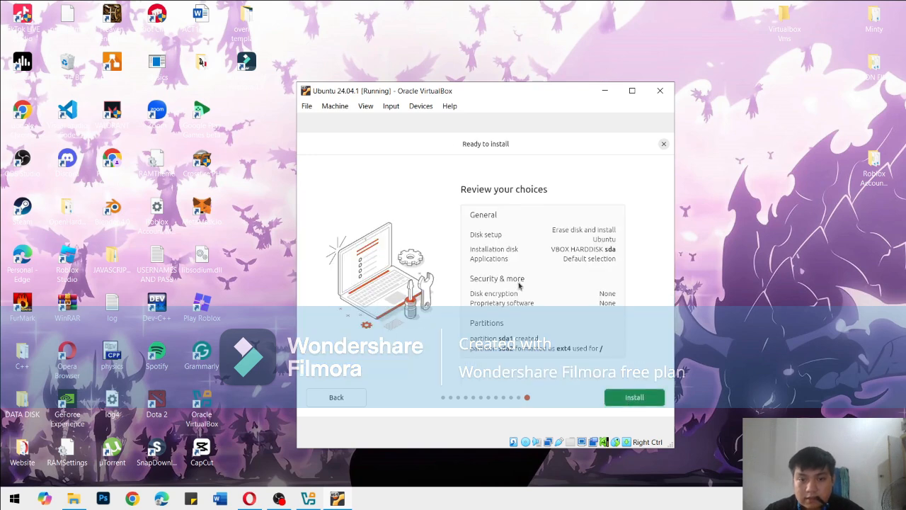
{"action": "left_click", "coordinate": [641, 402]}
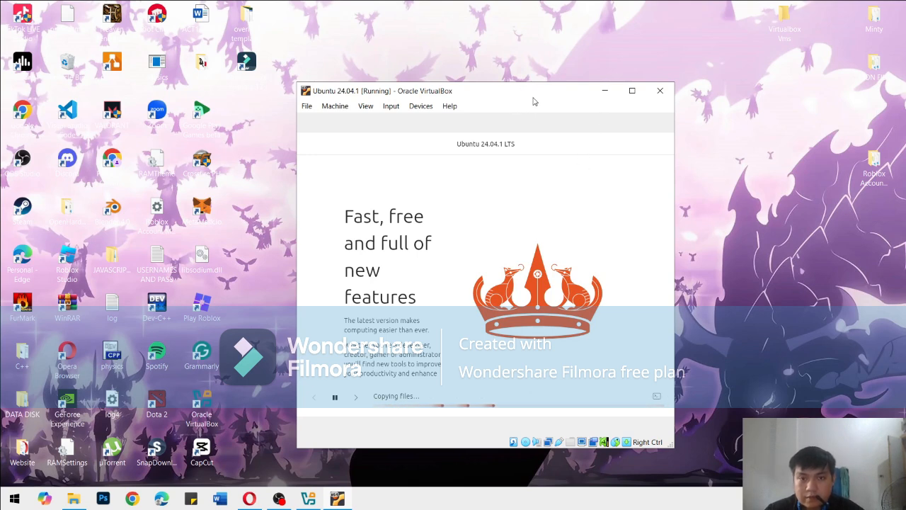
Display the installation log while the installer copies files
{"action": "mouse_move", "coordinate": [532, 99]}
{"action": "left_mouse_down"}
{"action": "mouse_move", "coordinate": [534, 76]}
{"action": "mouse_move", "coordinate": [531, 88]}
{"action": "left_mouse_up"}
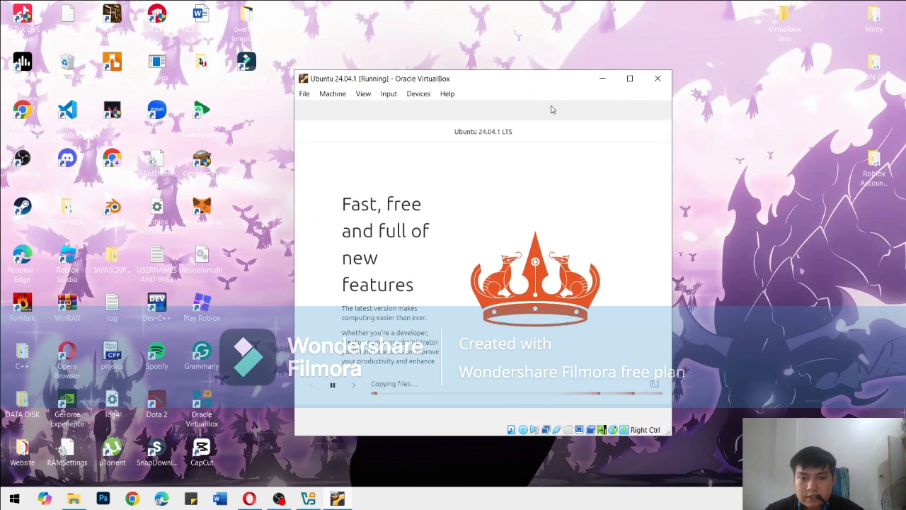
{"action": "left_click", "coordinate": [653, 385]}
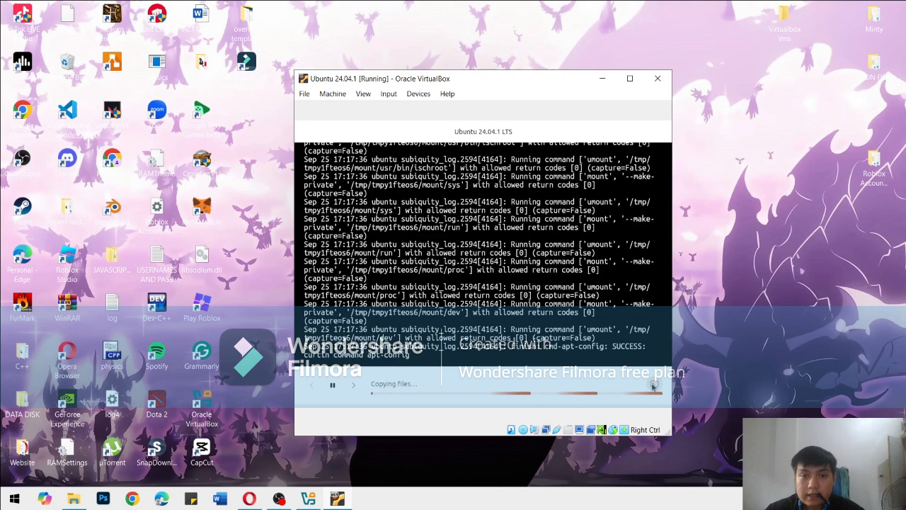